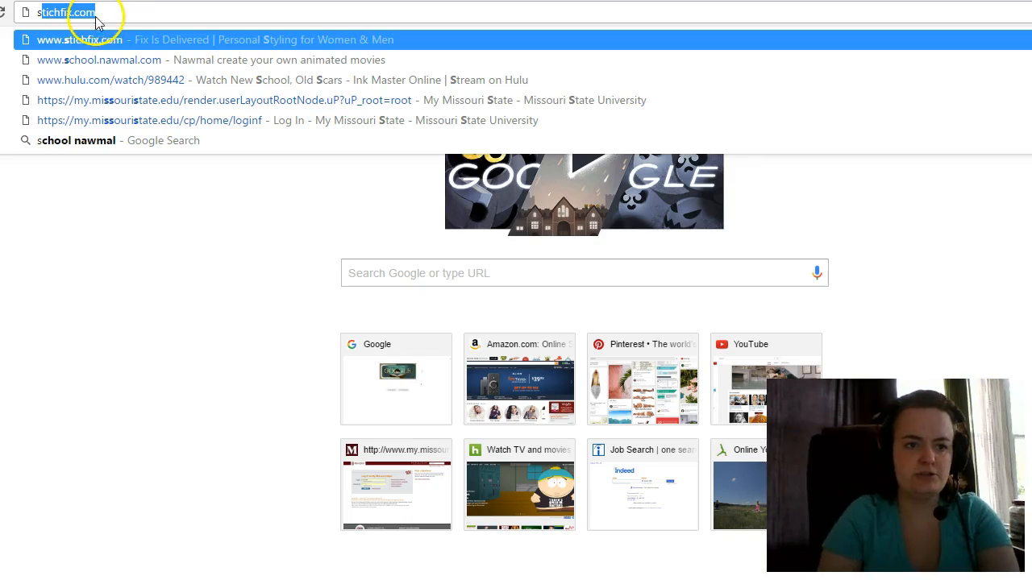
- Go to school.nawmal.com in Chrome to load the Nawmal for Schools home page
left_click(103, 14)
key("BackSpace")
key("BackSpace")
key("BackSpace")
key("ctrl+a")
type("sc")
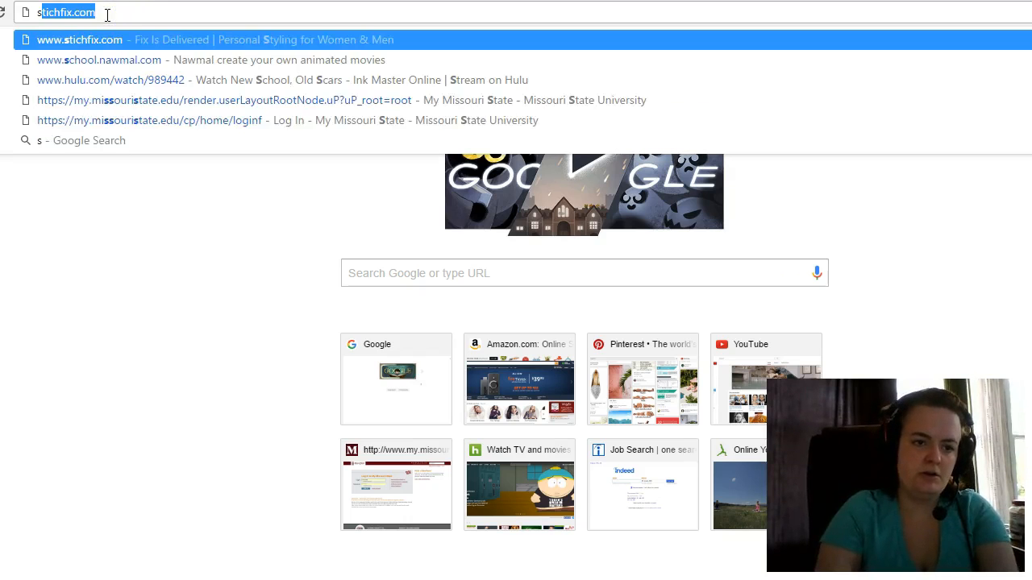
type("hoo")
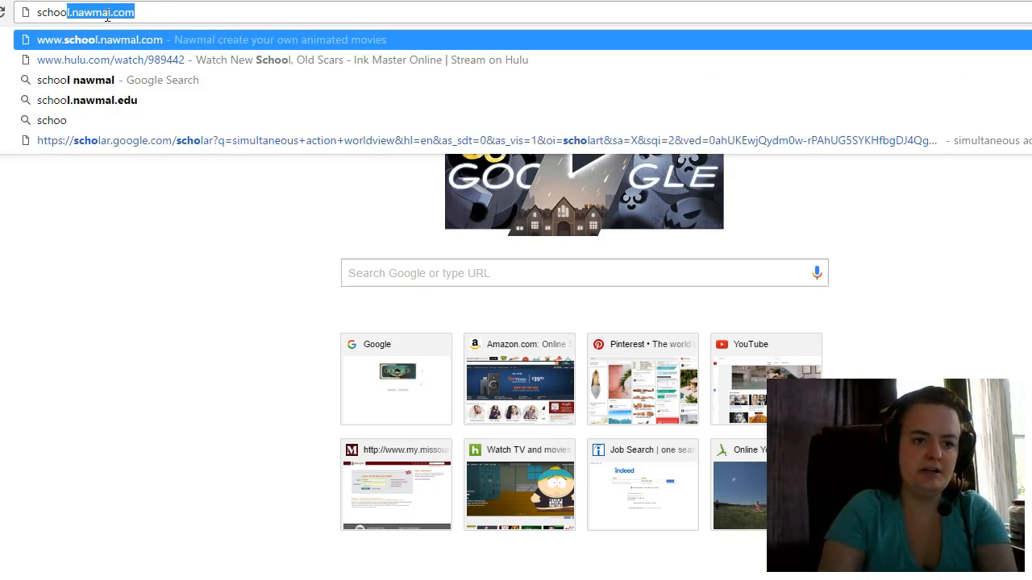
key("BackSpace")
type("l.")
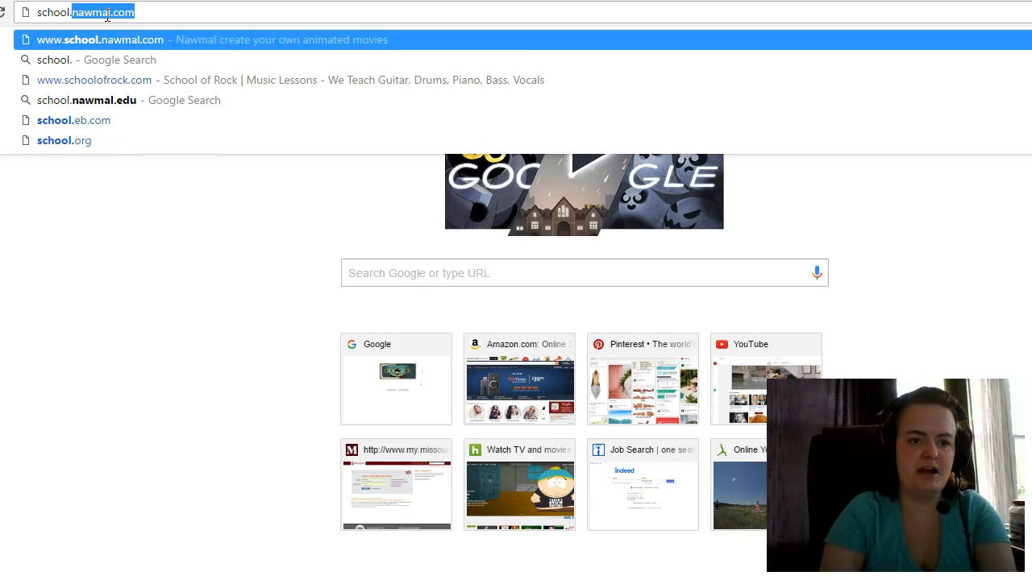
type("nawmal")
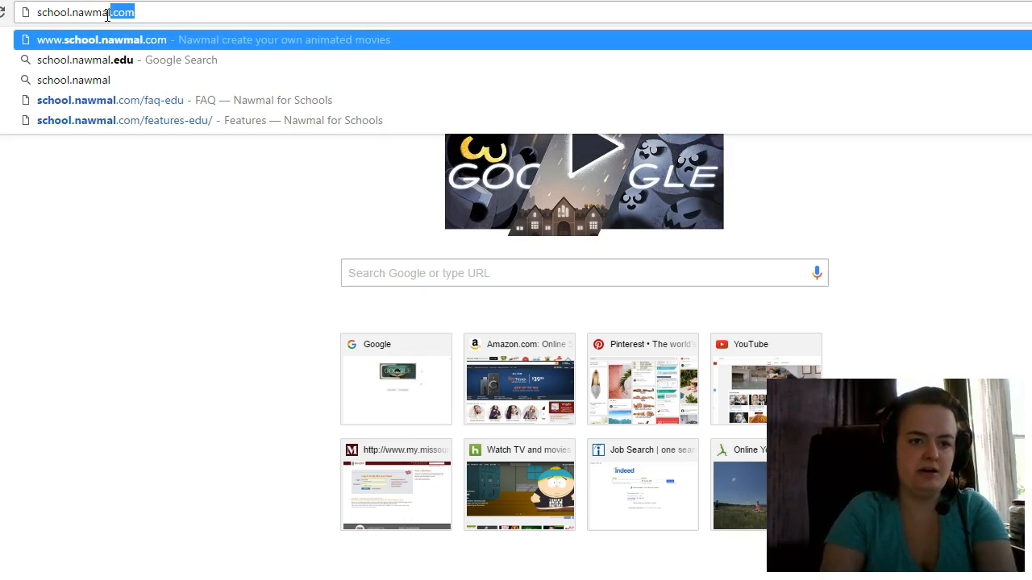
key("Right")
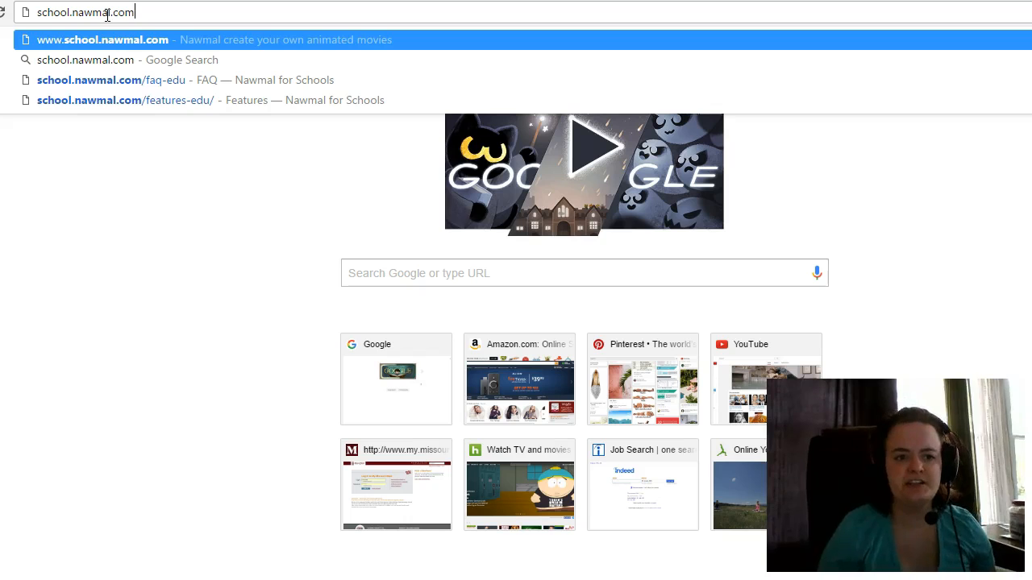
key("Return")
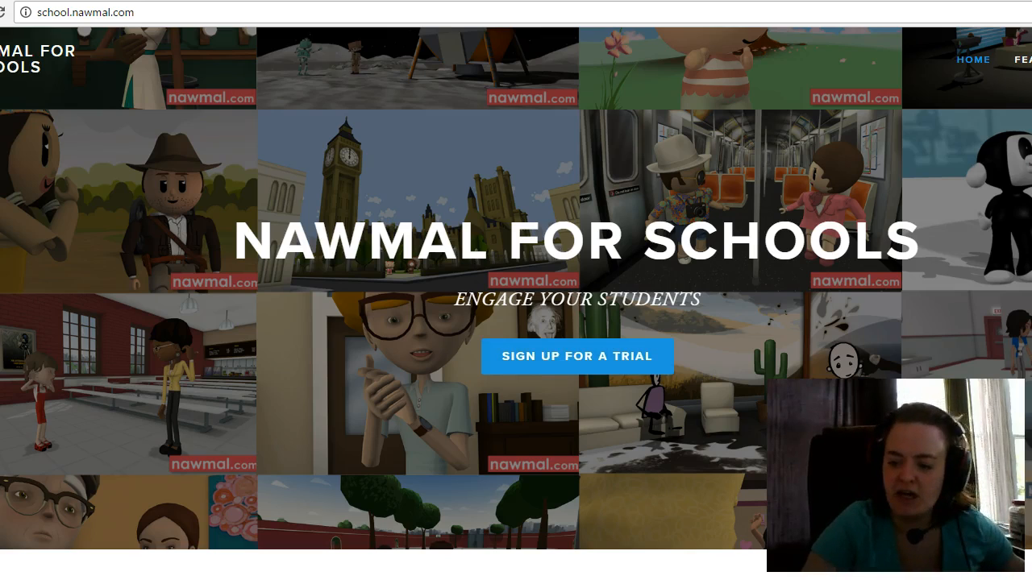
- Scroll down to the nawmalEDU pricing and open checkout for the $9.99 monthly plan
scroll(516, 290, "down", 8)
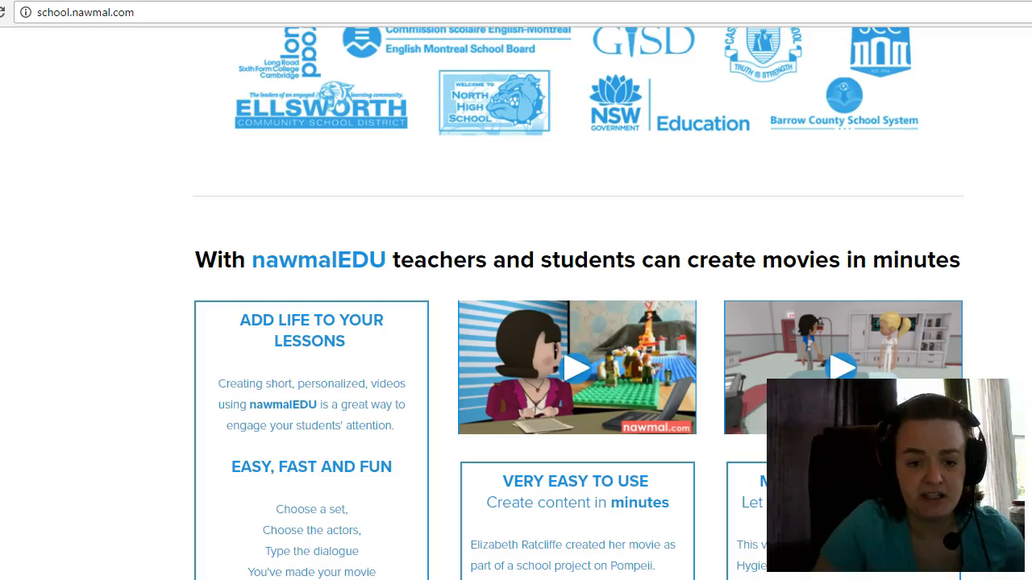
scroll(516, 291, "down", 9)
scroll(516, 291, "down", 5)
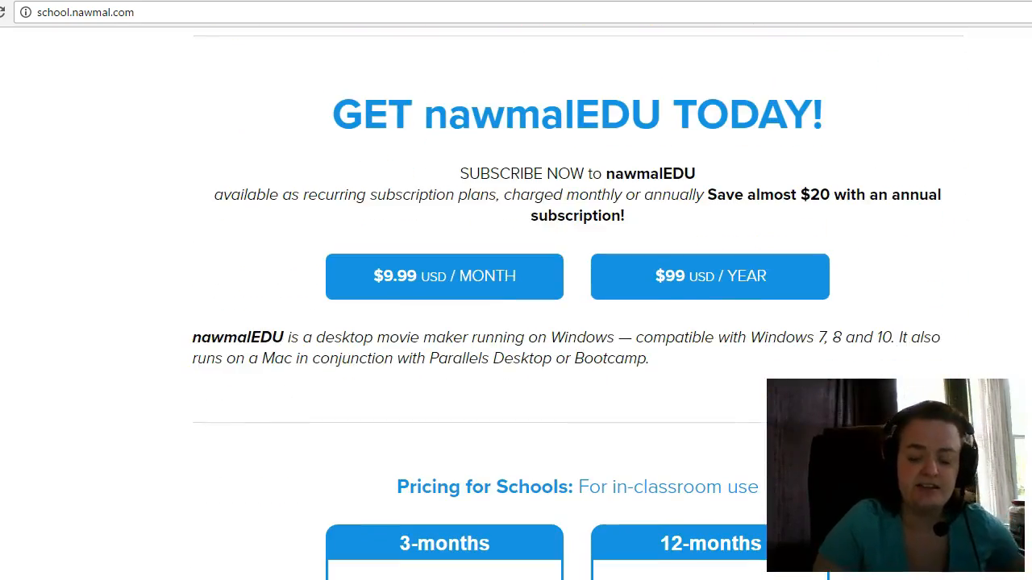
scroll(516, 291, "down", 1)
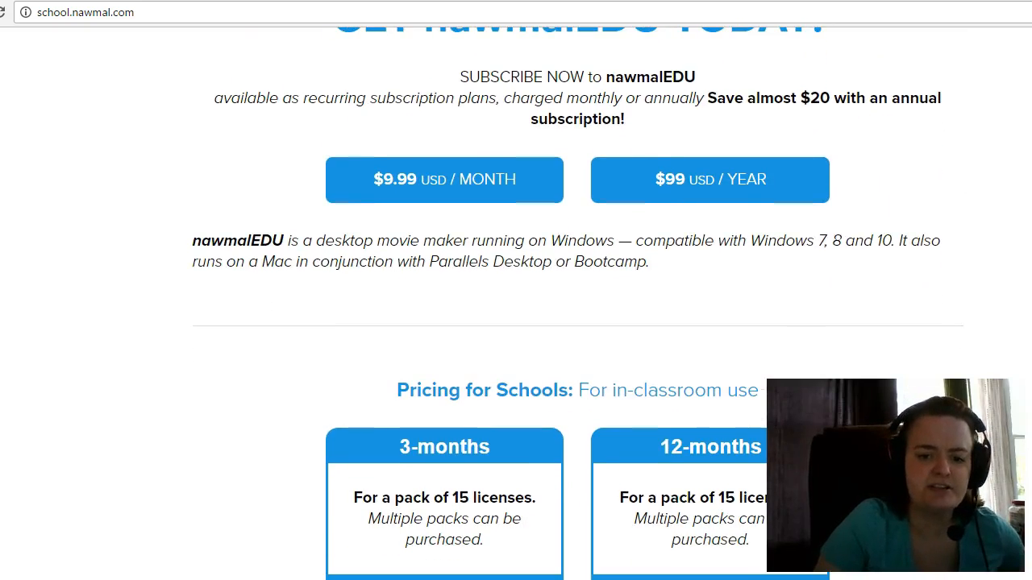
scroll(516, 290, "down", 1)
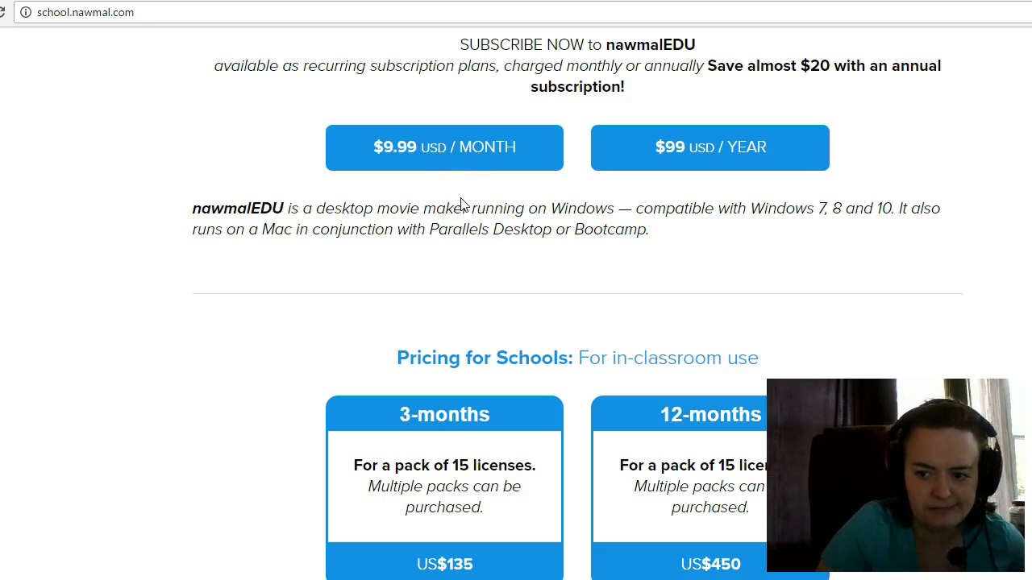
left_click(388, 156)
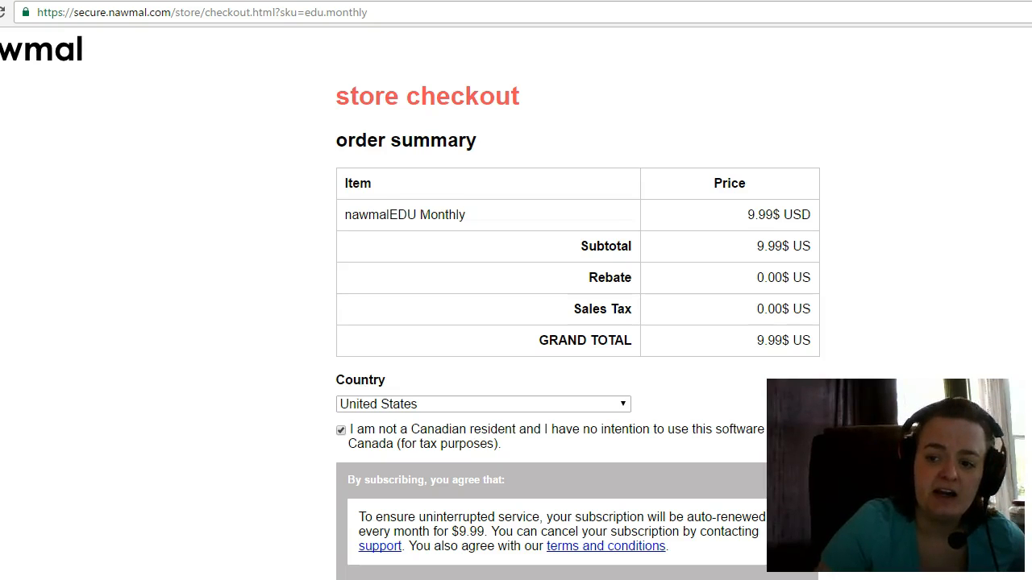
- Scroll through the nawmalEDU Monthly checkout summary totalling 9.99$ US
scroll(410, 305, "down", 2)
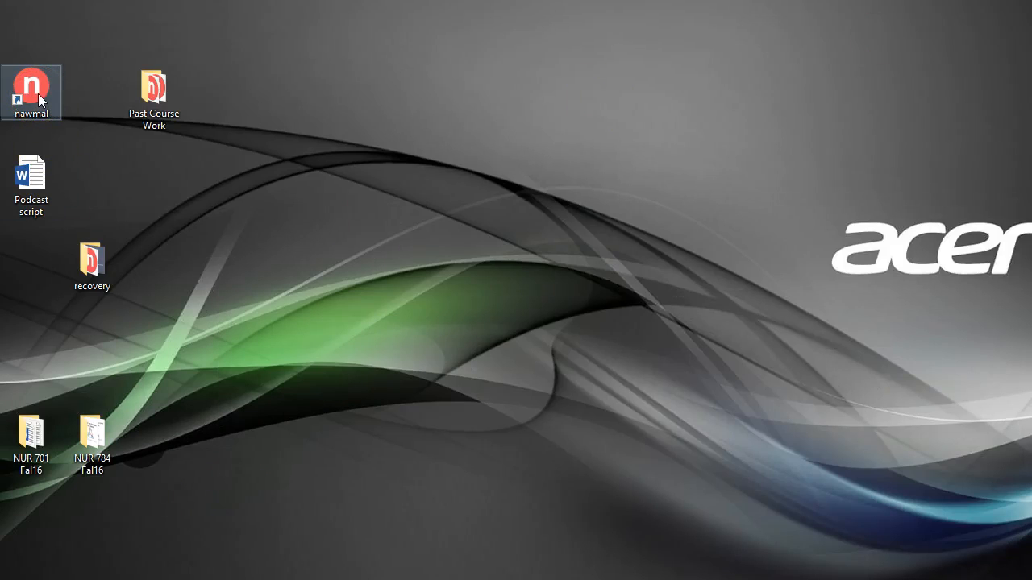
- Launch nawmalEDU from the desktop and start a new project to reach the set chooser
double_click(38, 94)
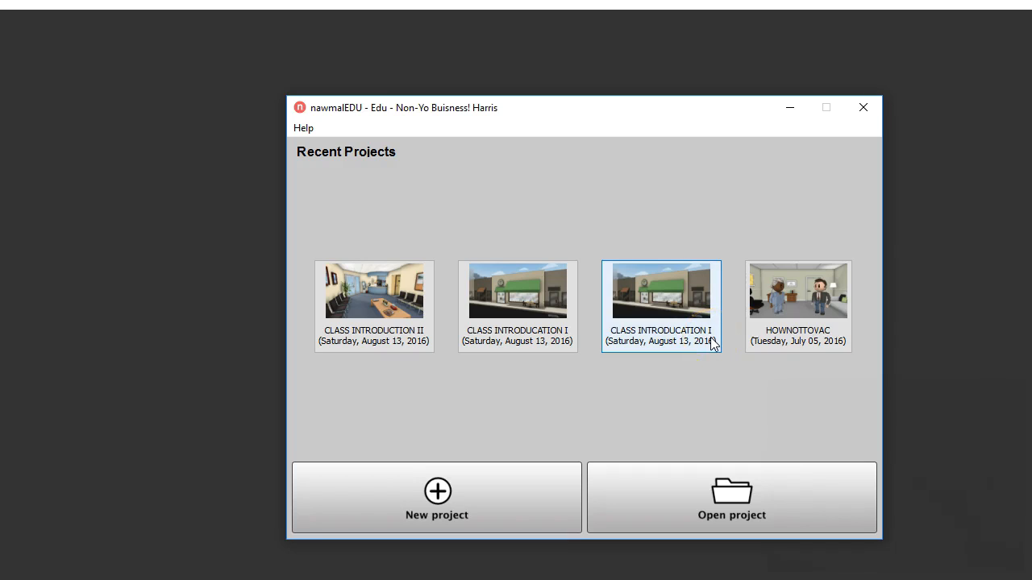
left_click(516, 506)
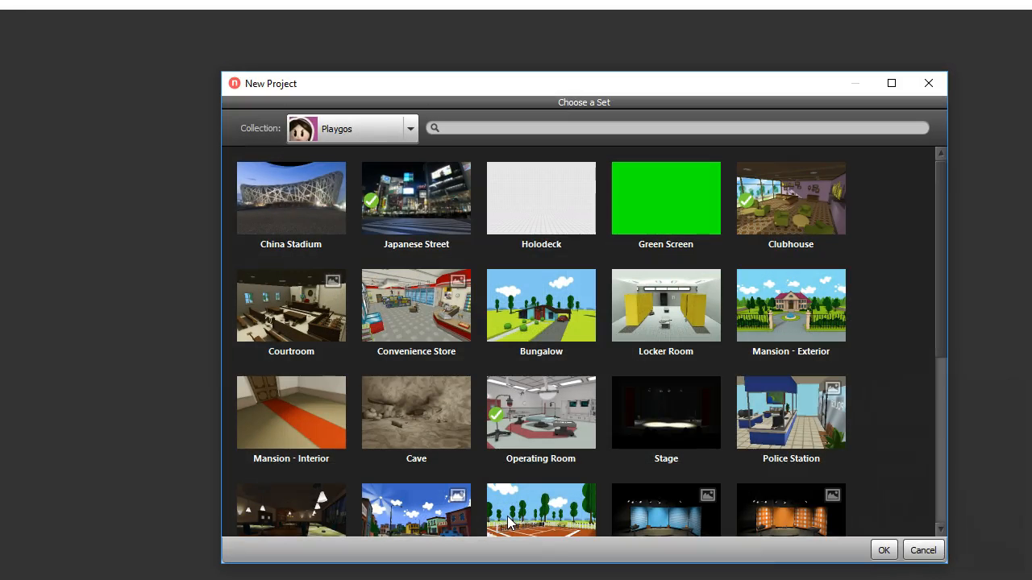
left_click(387, 274)
mouse_move(556, 416)
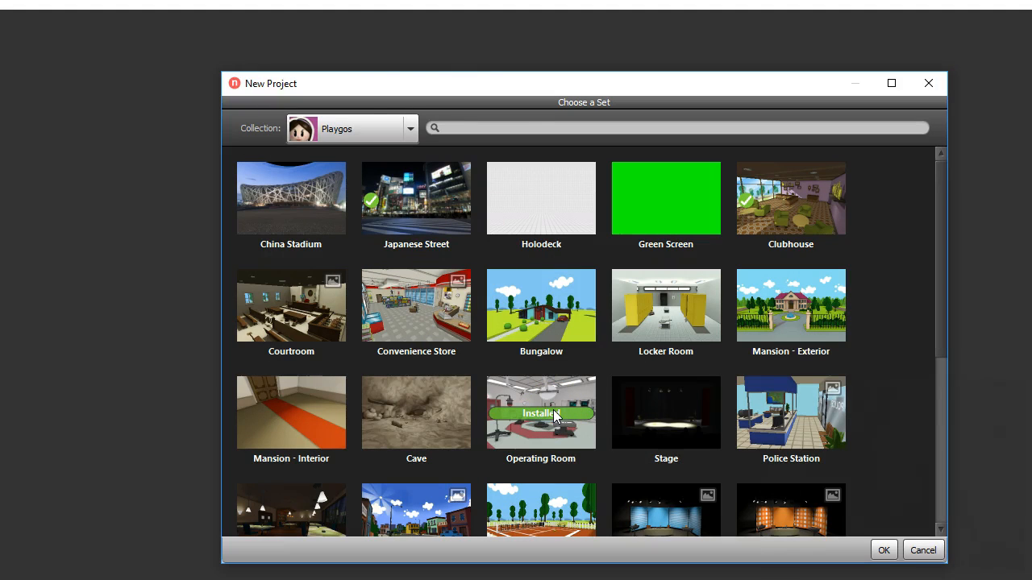
- Keep the Playgos collection and create the project on the Operating Room set
left_click(410, 128)
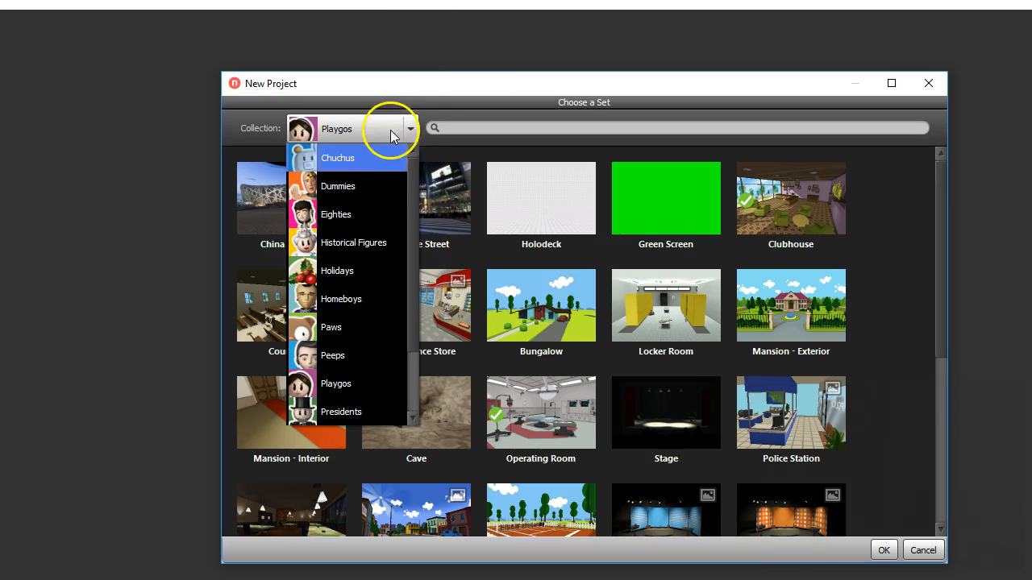
left_click(362, 130)
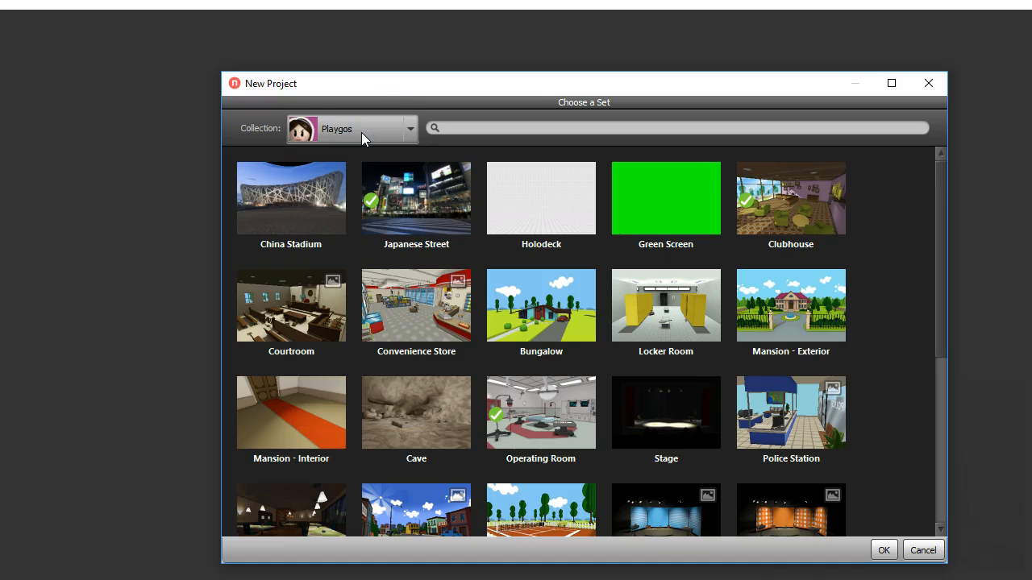
left_click(528, 407)
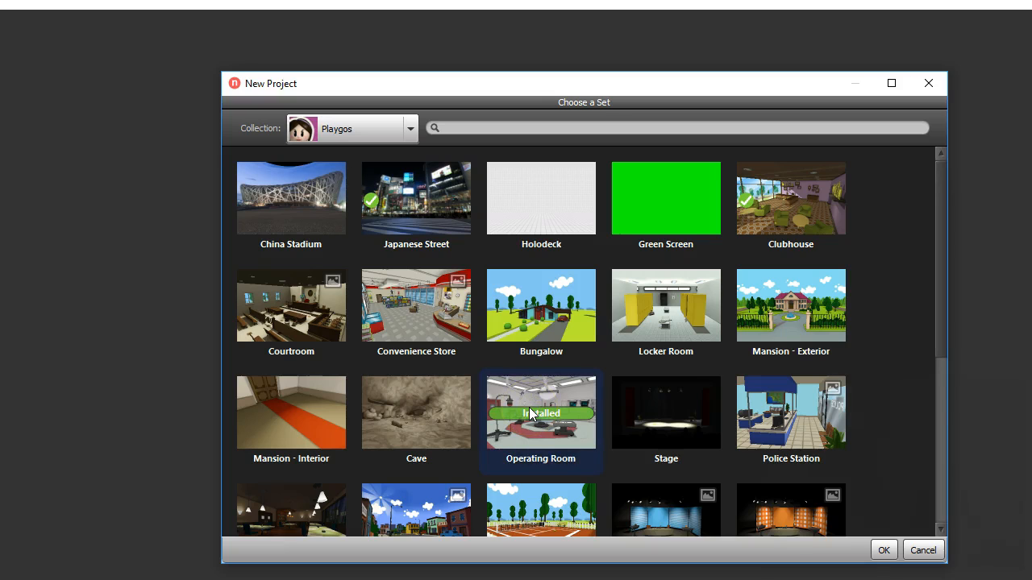
double_click(529, 407)
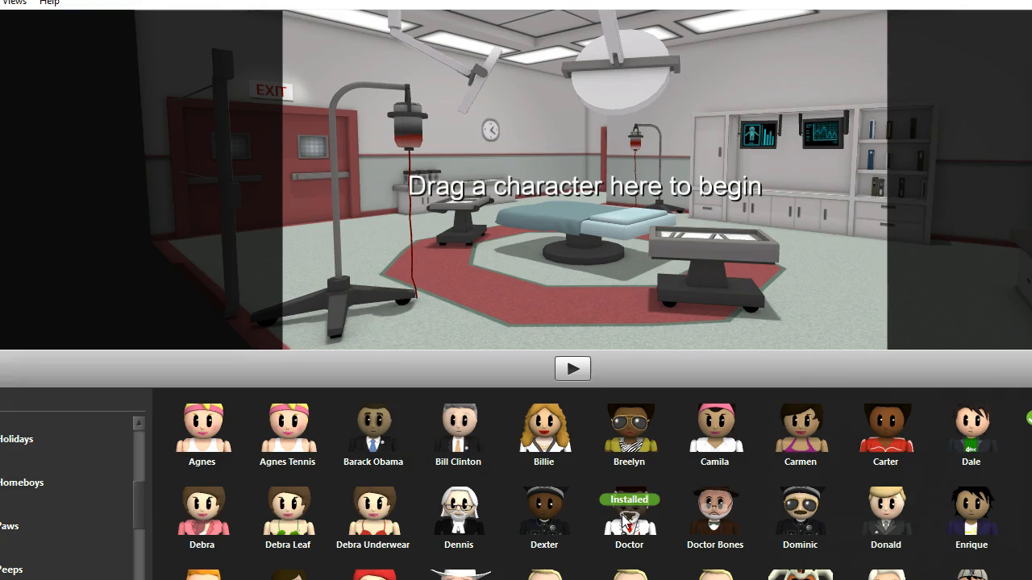
- Drag the Doctor character from the grid into the operating room scene
left_click_drag(627, 523, 461, 151)
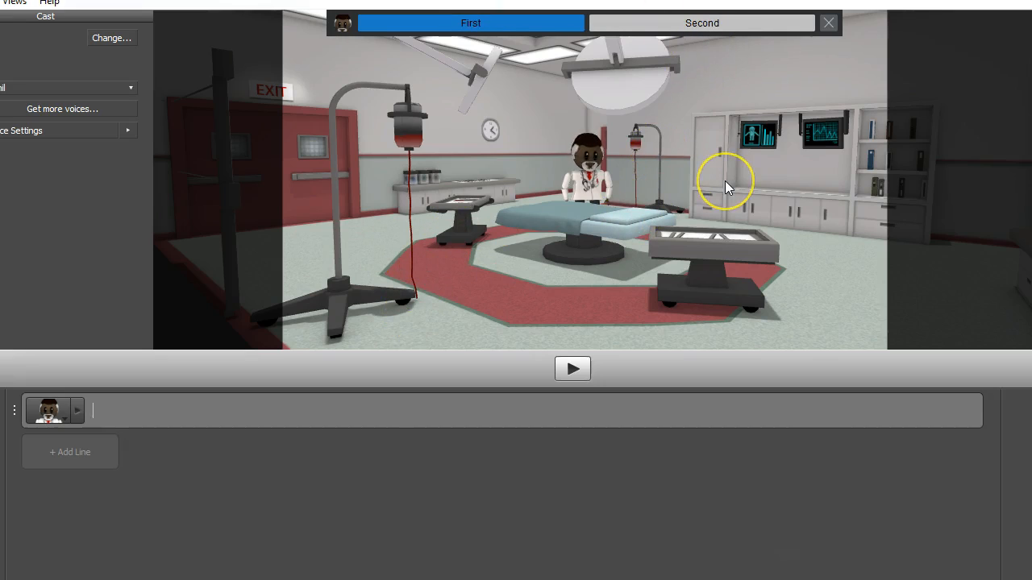
left_click(505, 26)
left_click(612, 26)
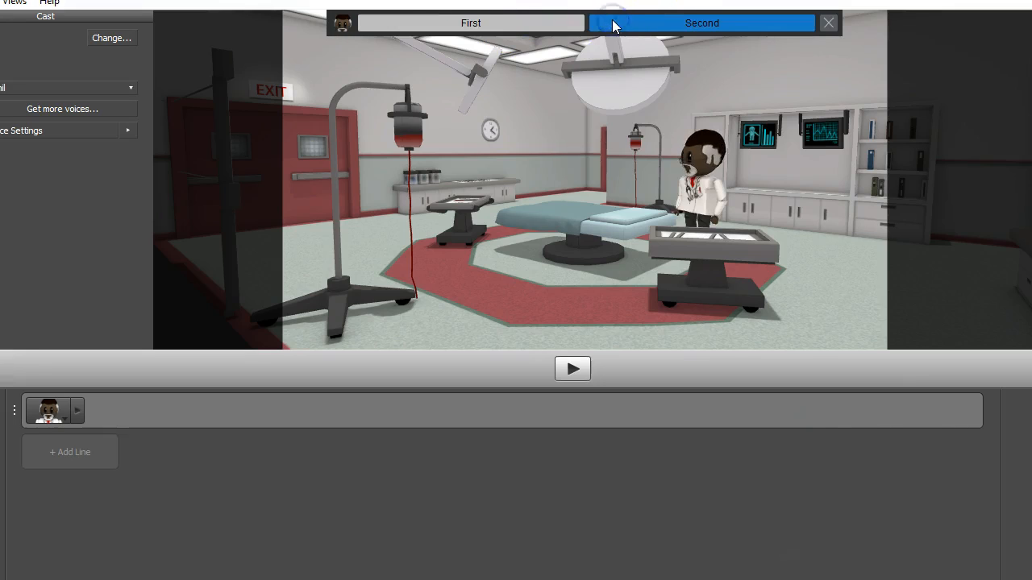
left_click(450, 27)
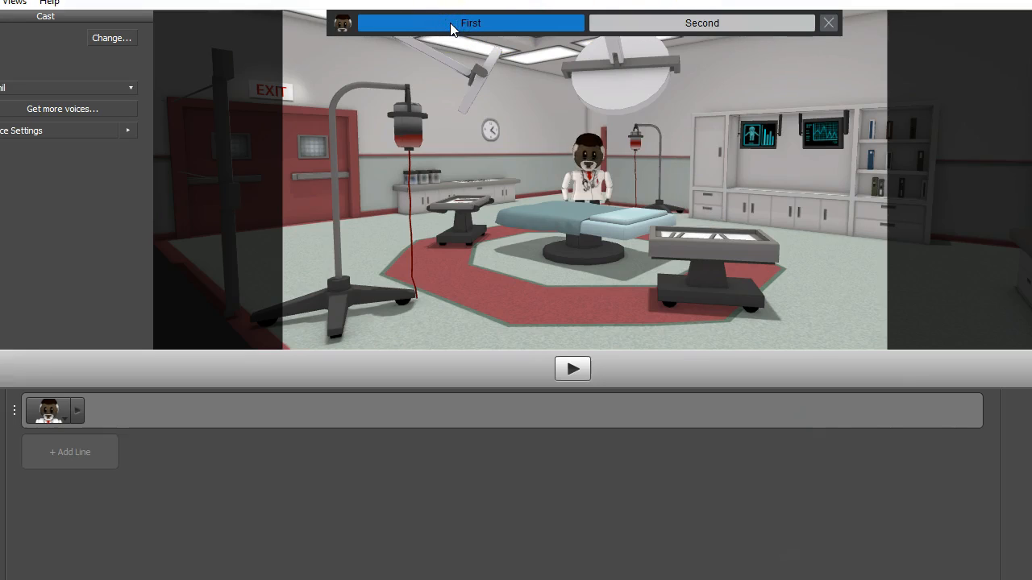
left_click(671, 24)
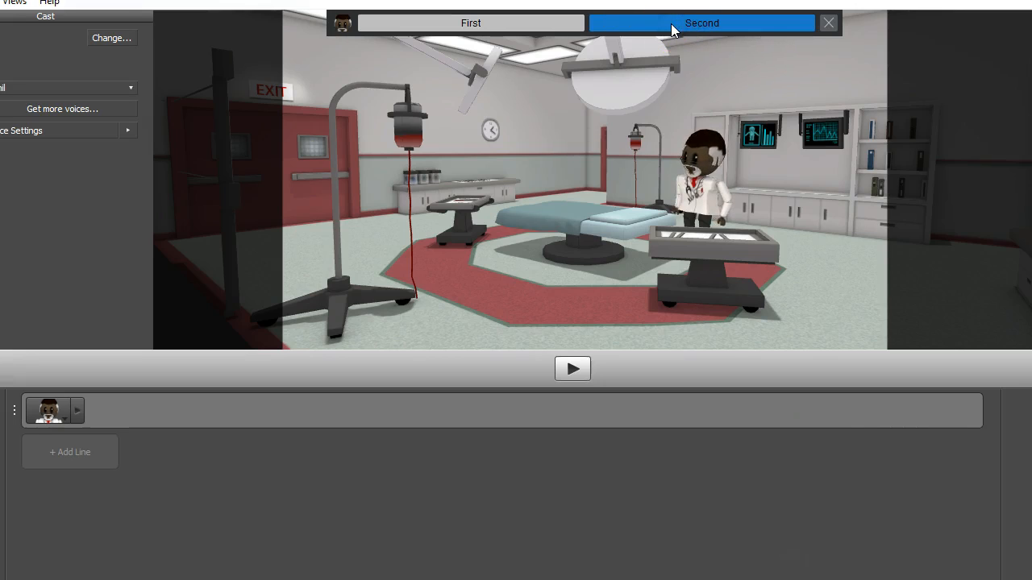
left_click(479, 22)
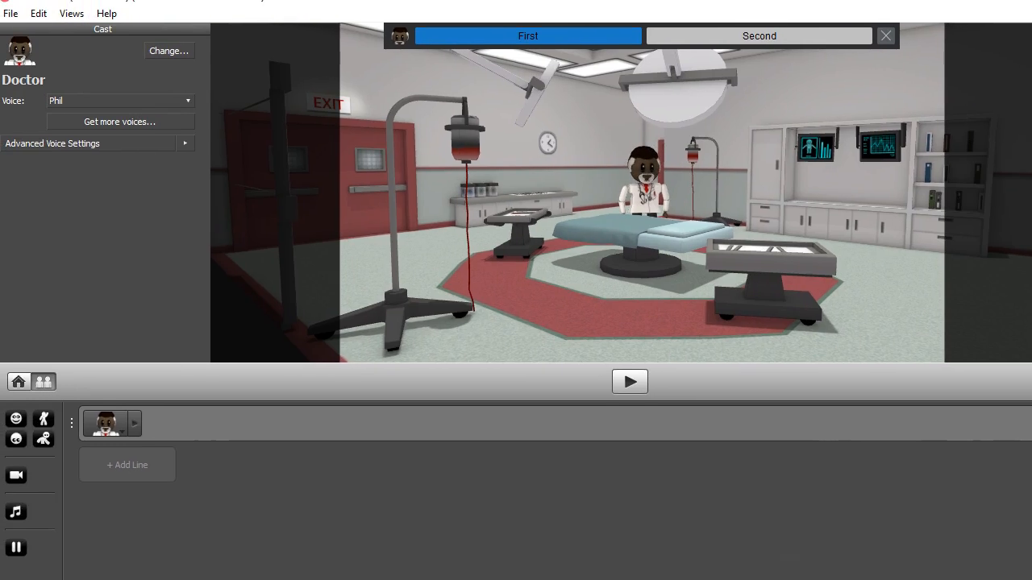
- Place Martin Luther King Jr. from Historical Figures beside the Doctor, then hide the Characters panel
left_click(71, 15)
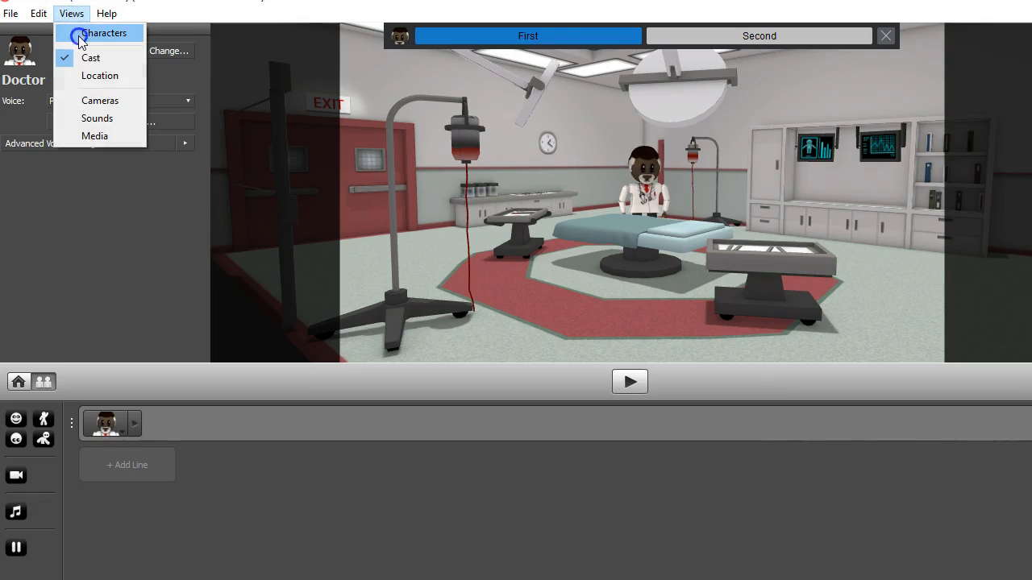
left_click(77, 34)
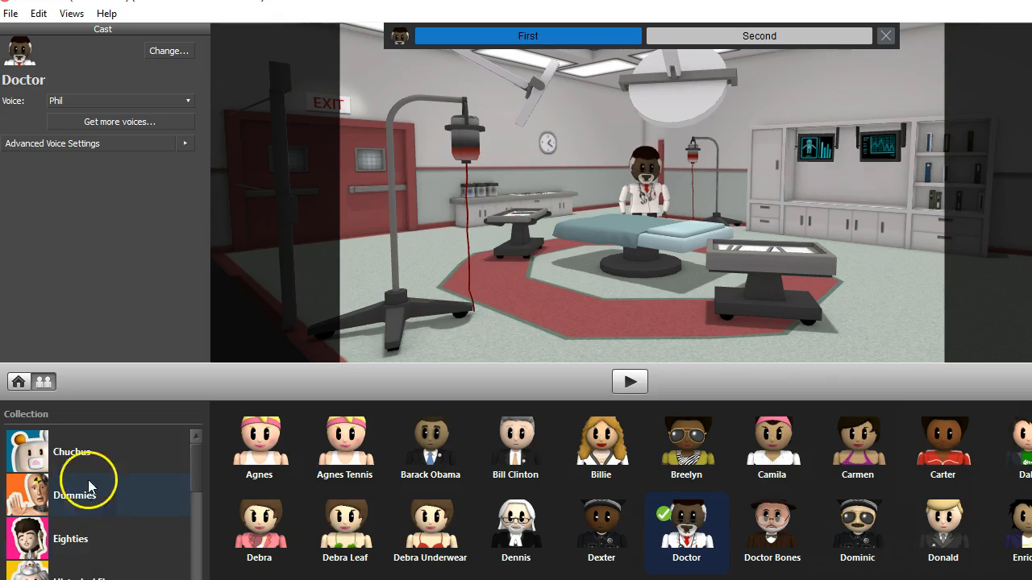
left_click_drag(194, 468, 196, 503)
left_click(34, 444)
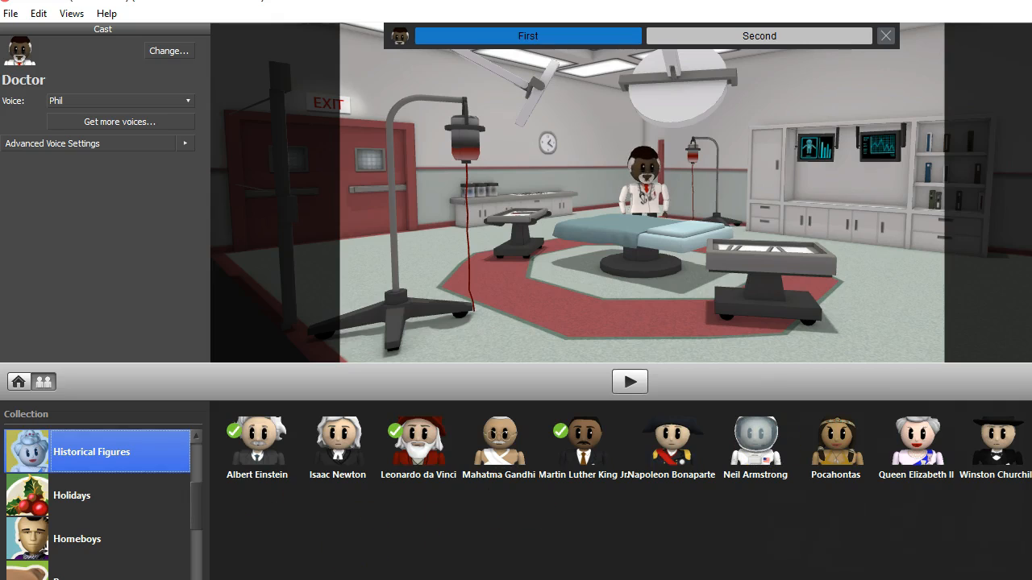
left_click(580, 452)
left_click_drag(764, 205, 759, 185)
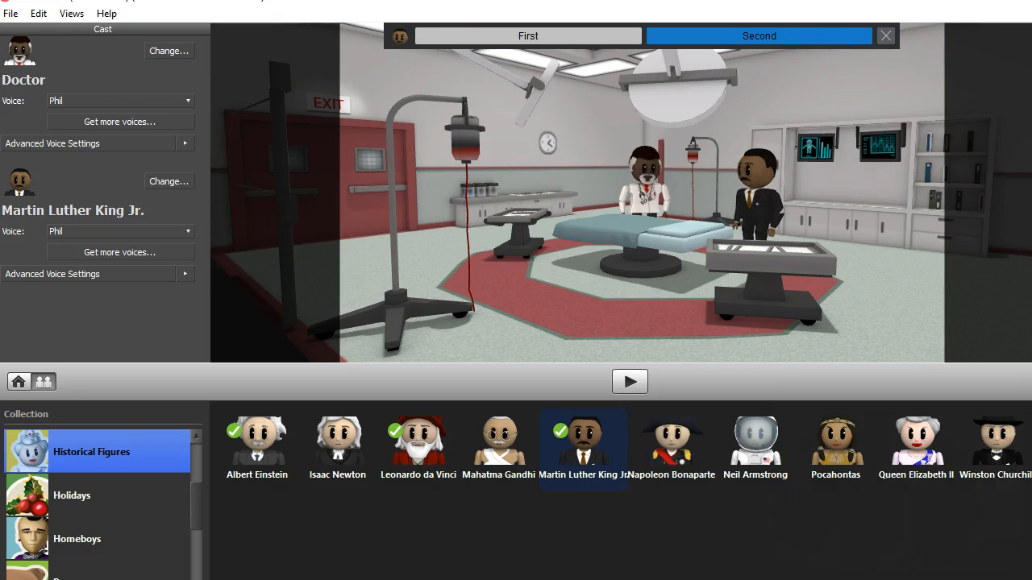
left_click(72, 13)
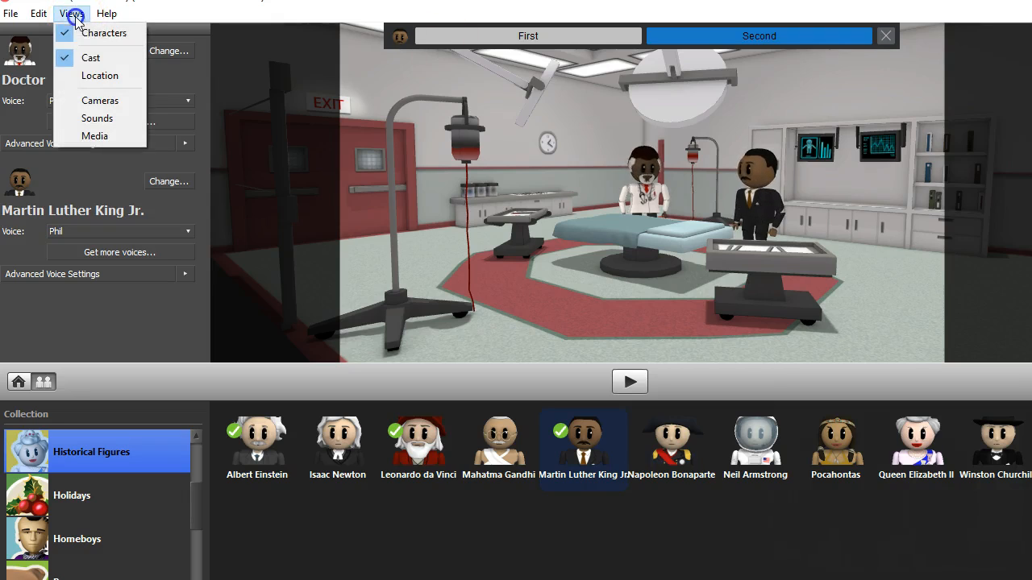
left_click(85, 32)
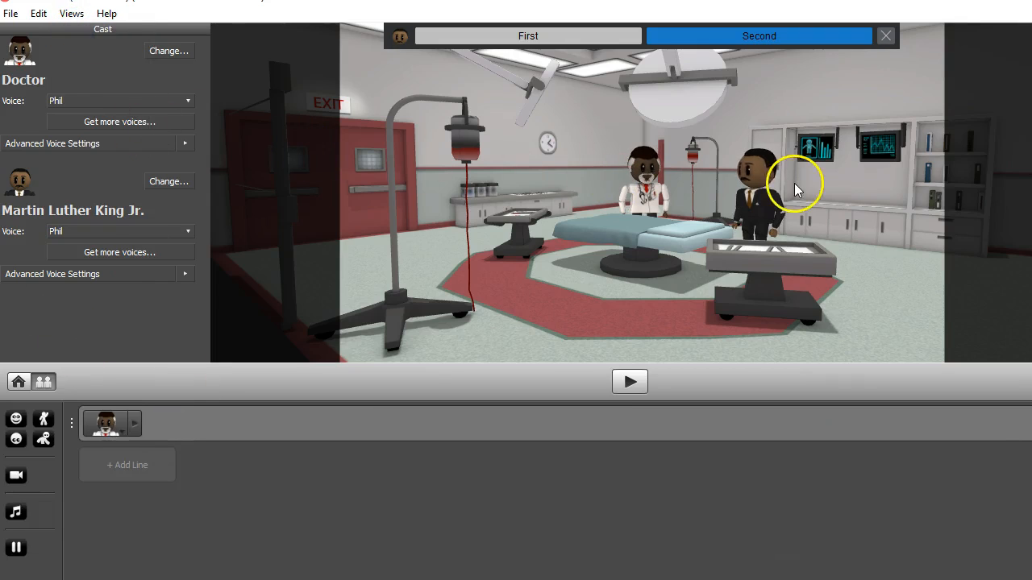
- Write the Doctor's first line welcoming viewers to the creators' nawmal presentation, then add a second line
left_click(152, 420)
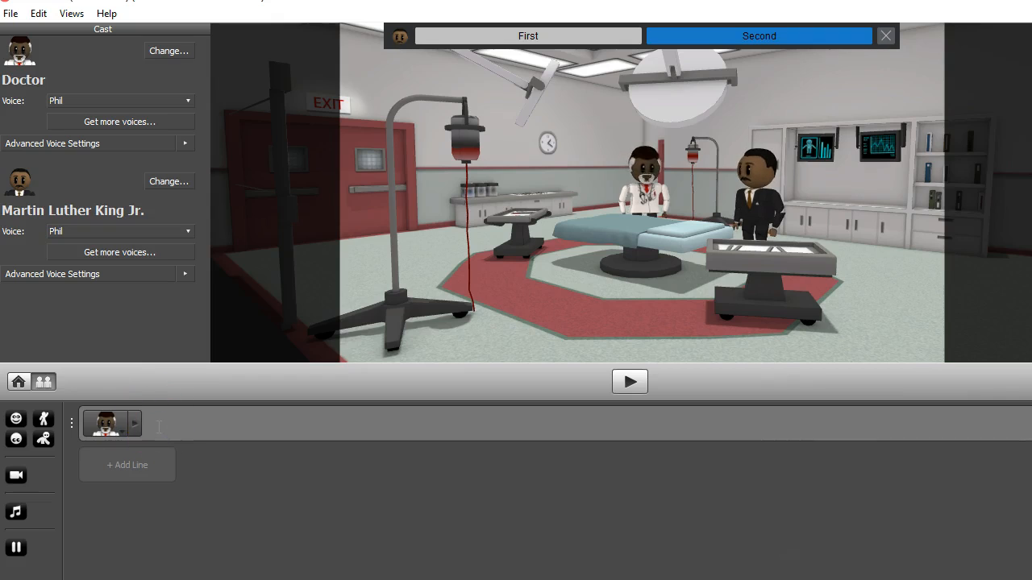
type("He")
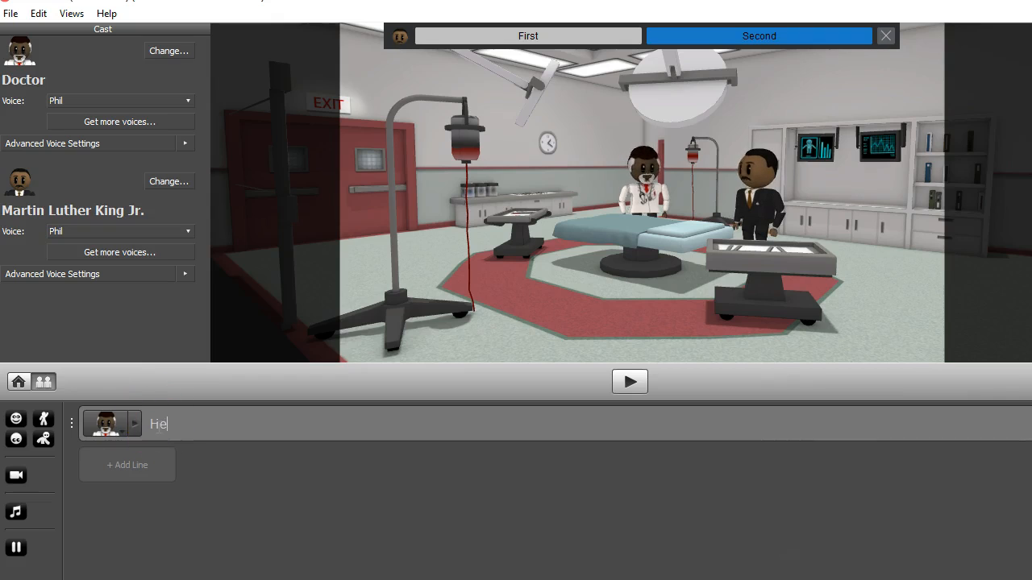
type("llo, welcome to m")
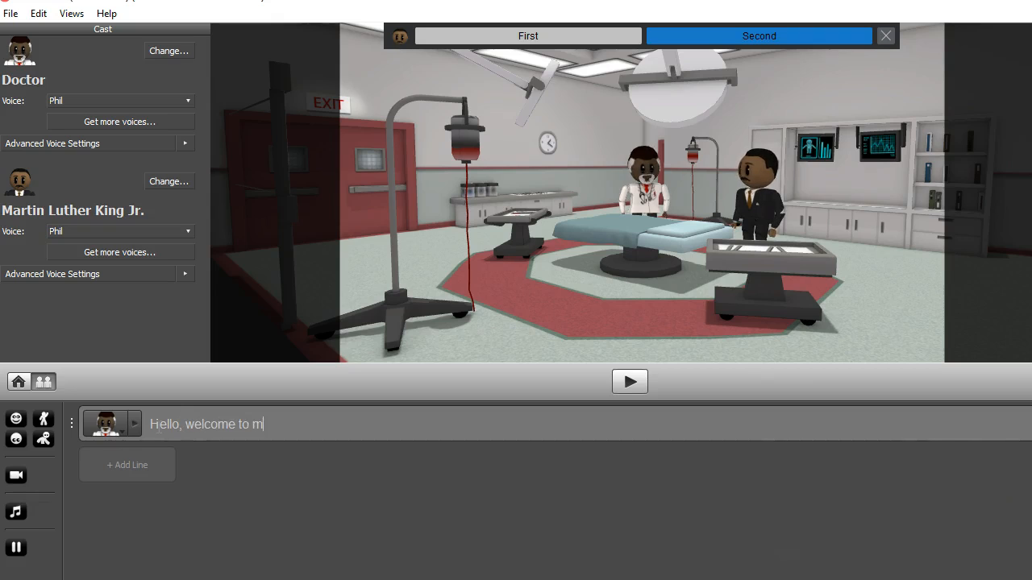
key("BackSpace")
type("Katy and Vic")
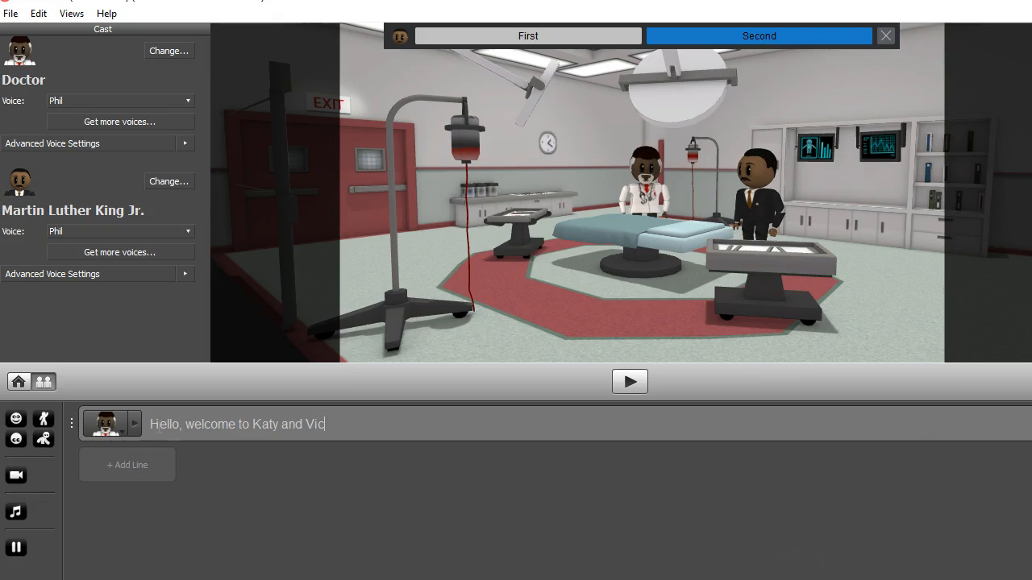
type("toria's n")
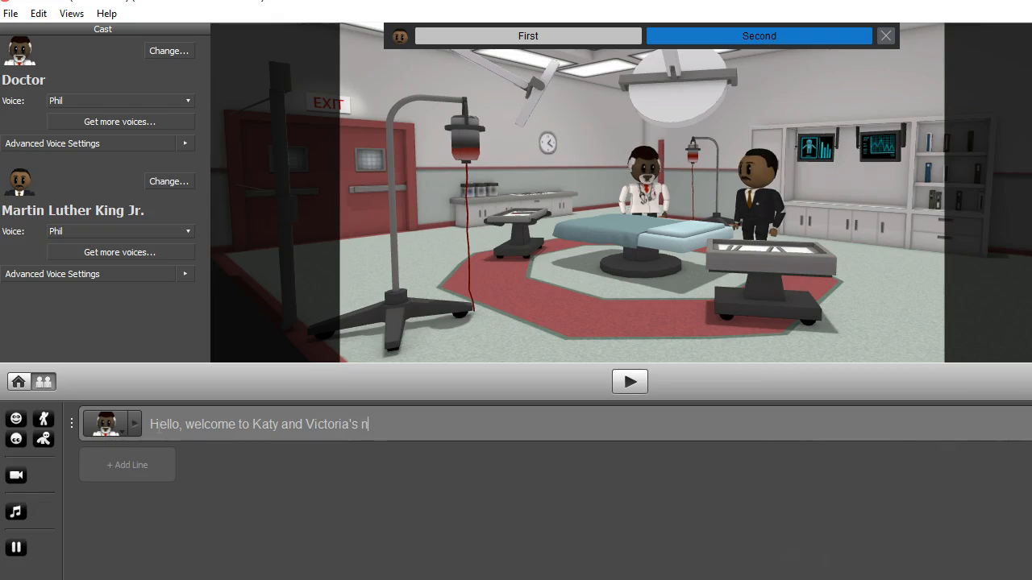
type("awmal pres")
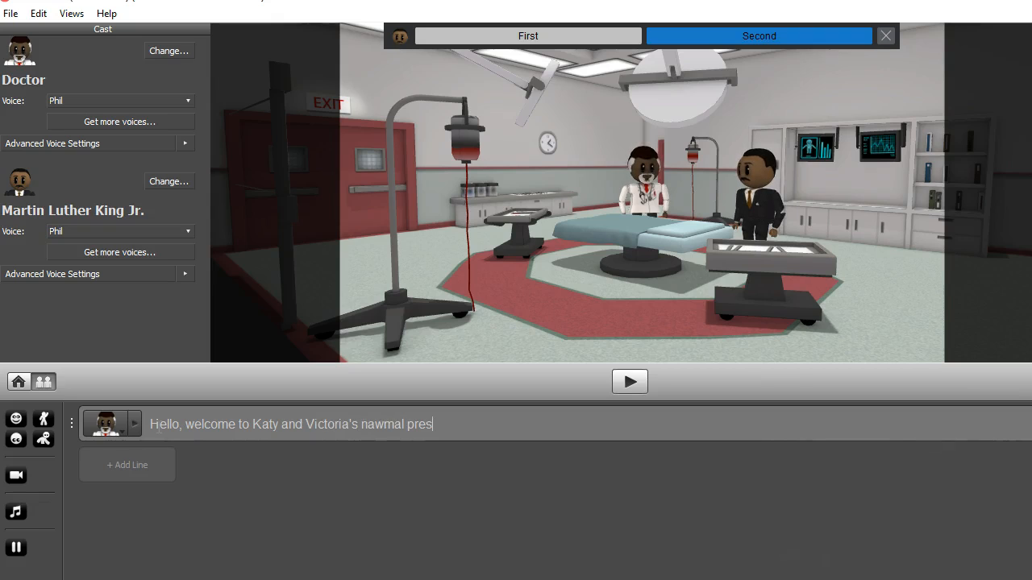
type("entation")
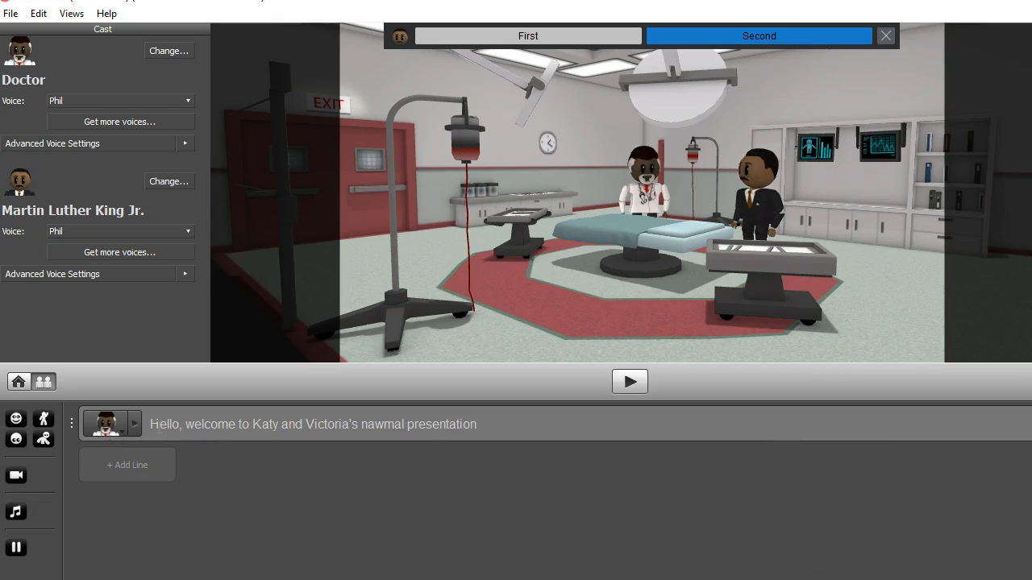
key("Return")
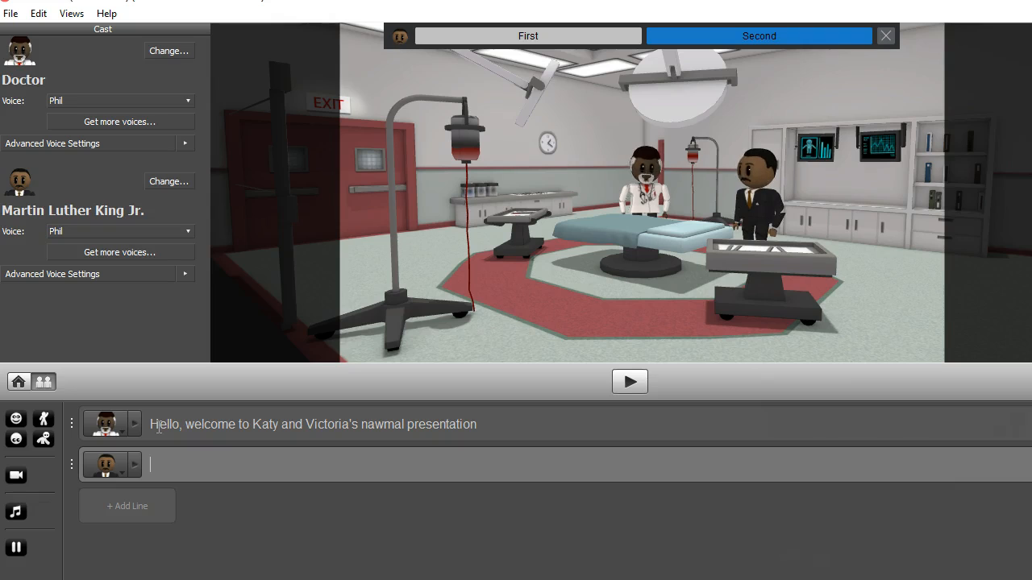
- Assign line 1 to Martin Luther King Jr. and line 2 to the Doctor
left_click(106, 424)
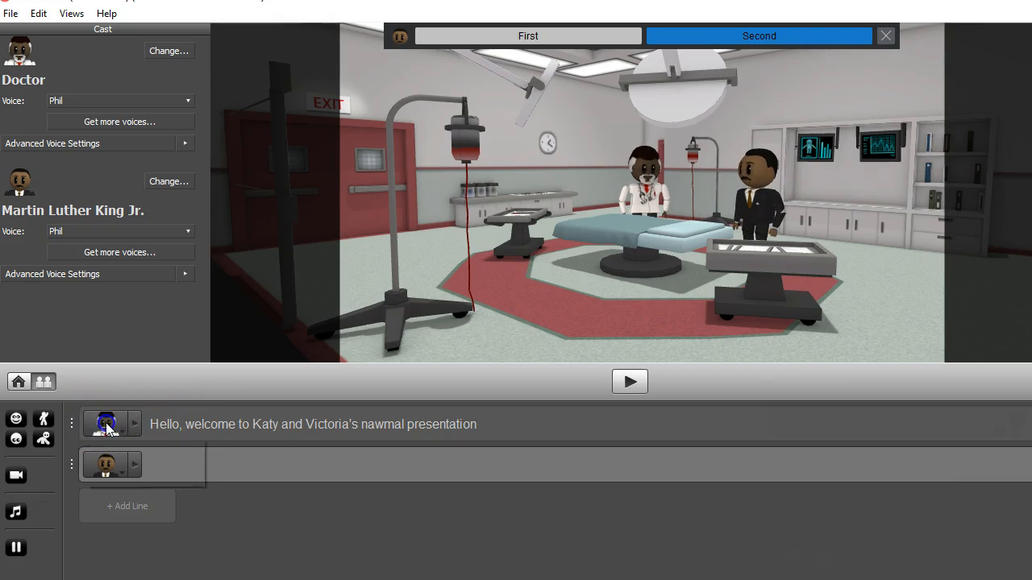
left_click(107, 478)
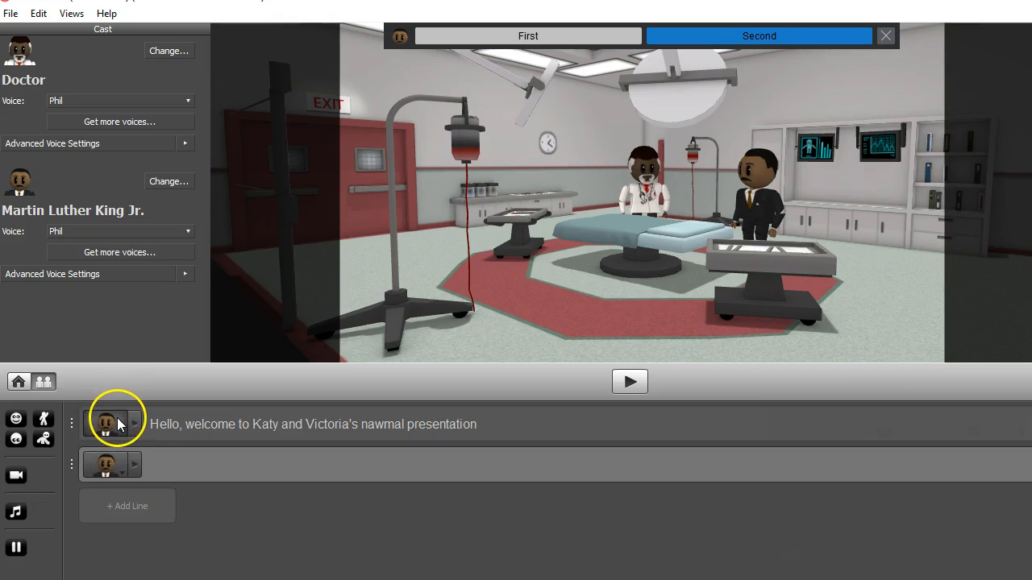
left_click(107, 465)
left_click(118, 488)
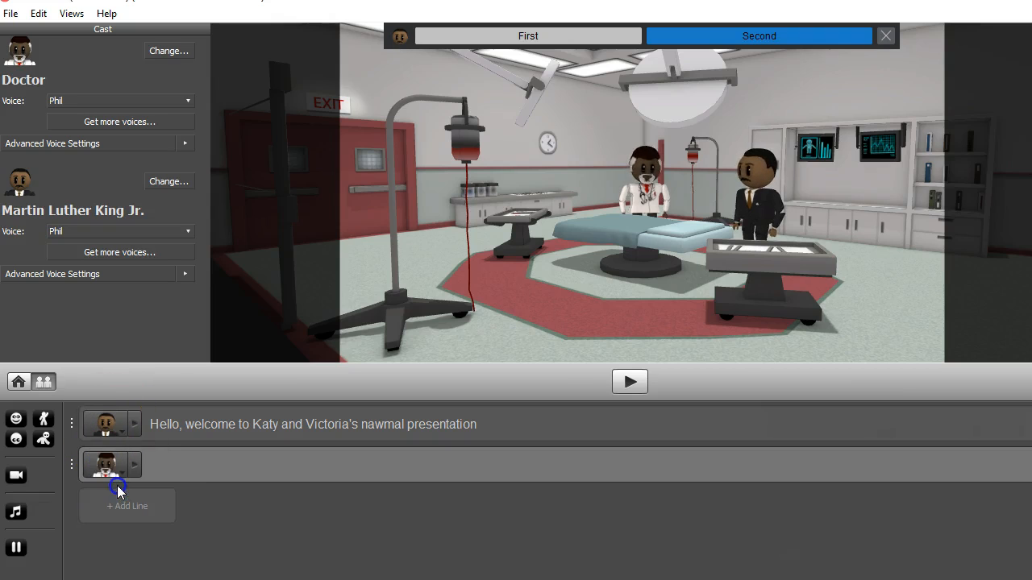
left_click(182, 463)
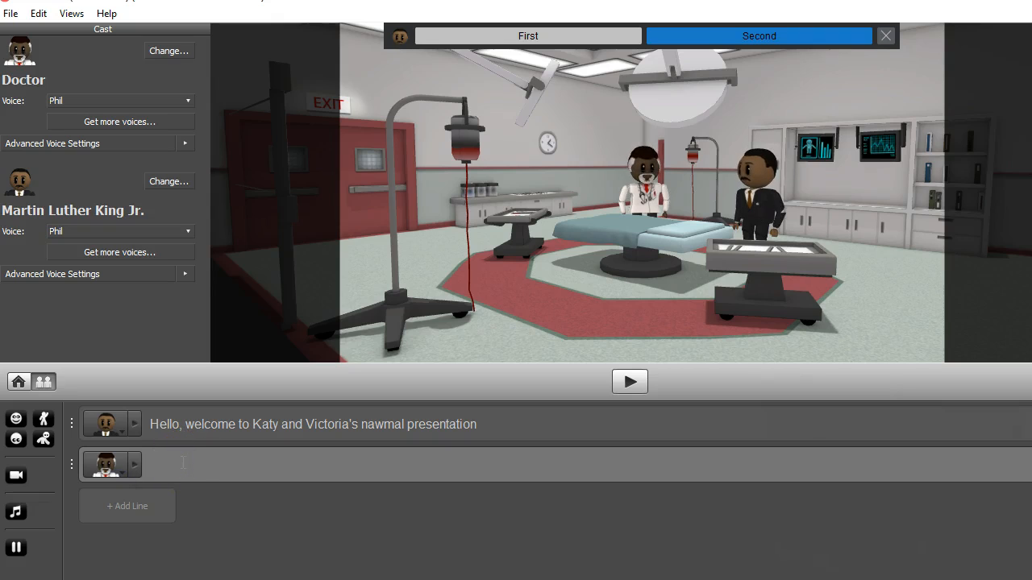
- Review both characters' voice options, keeping Phil for each
left_click(187, 102)
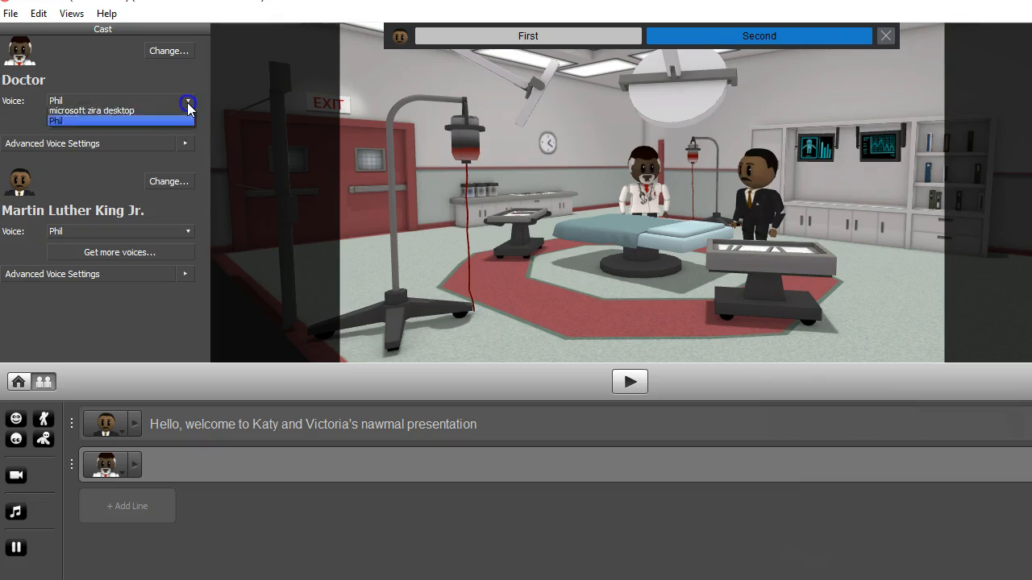
left_click(187, 103)
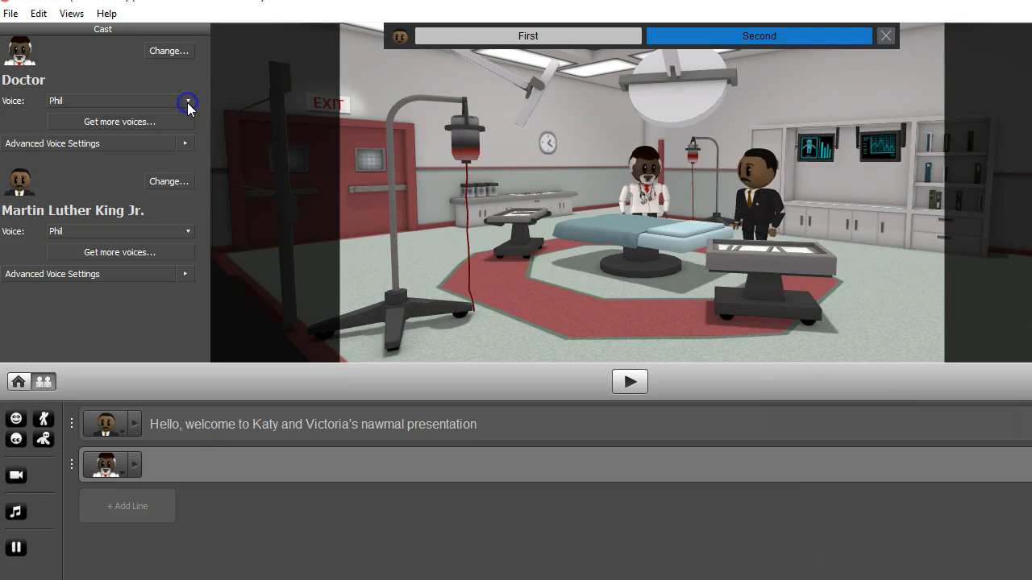
left_click(185, 232)
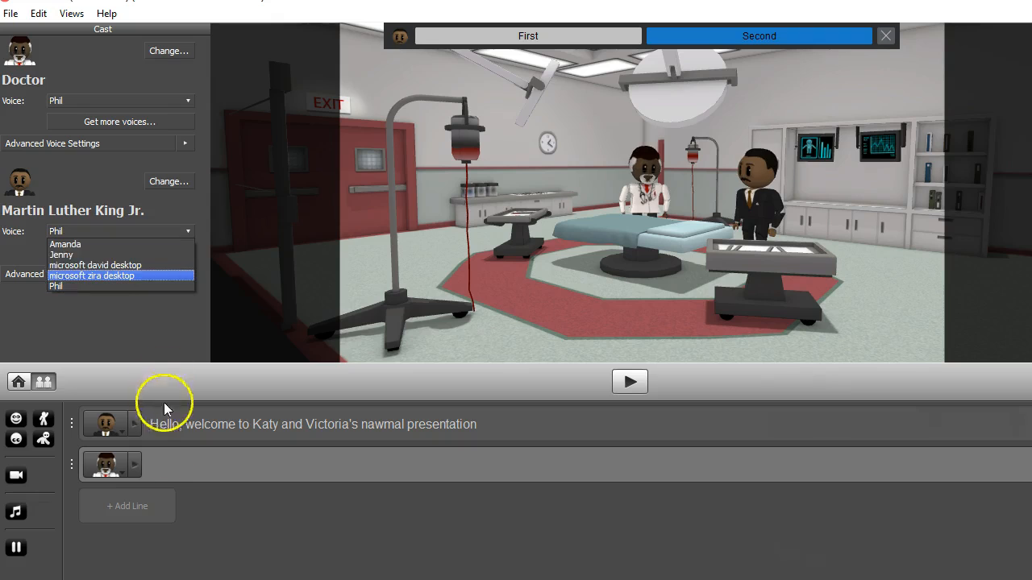
left_click(176, 472)
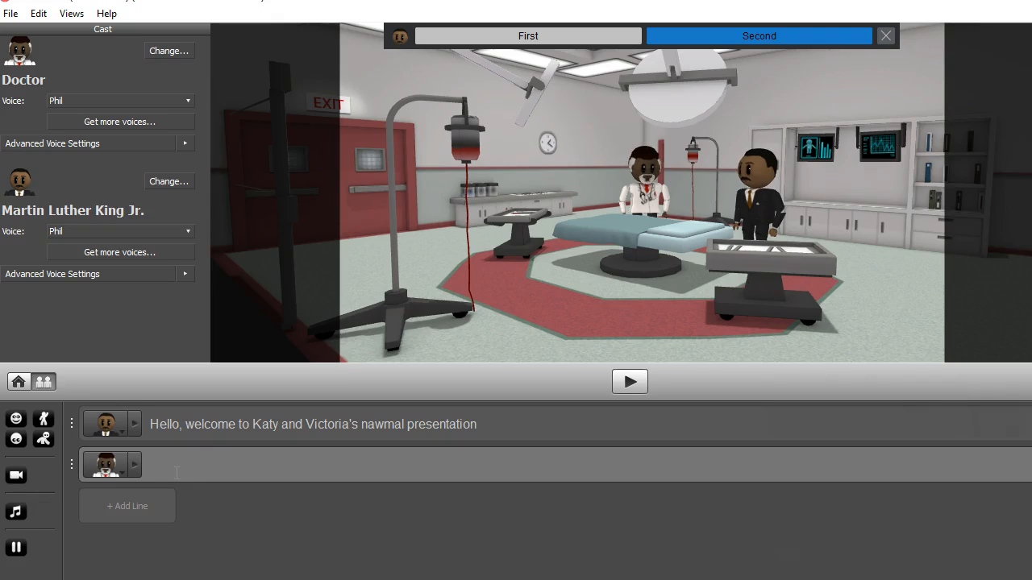
- Type the second line 'You can give your avatars expressions' and correct its wording
type("You can give your avatars ex")
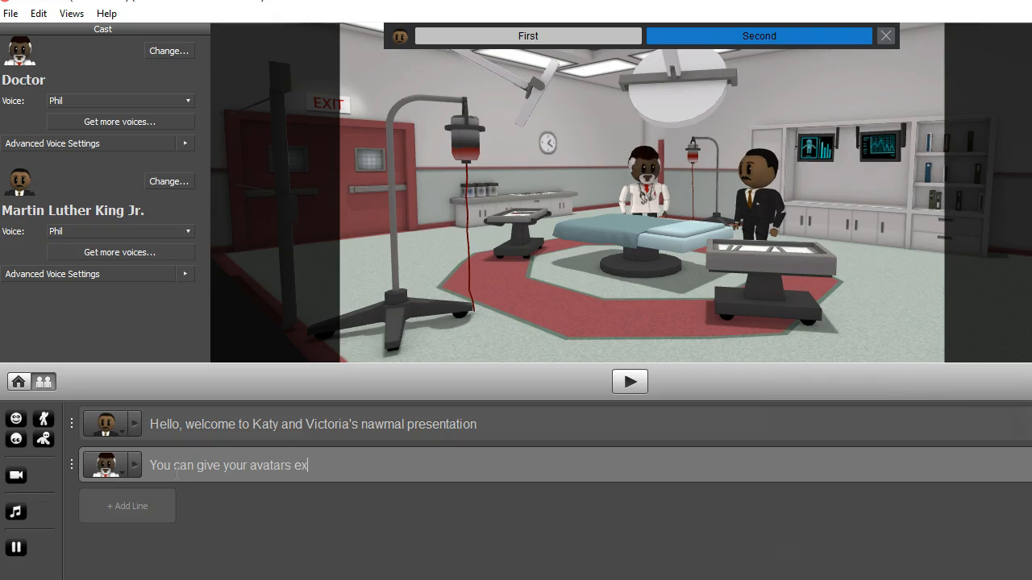
type("pressions.")
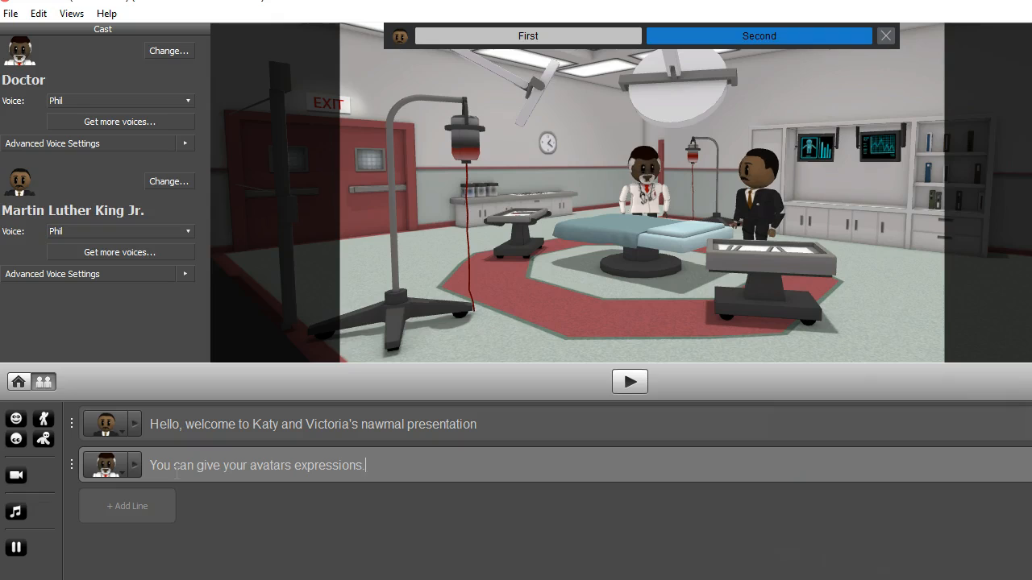
key("Return")
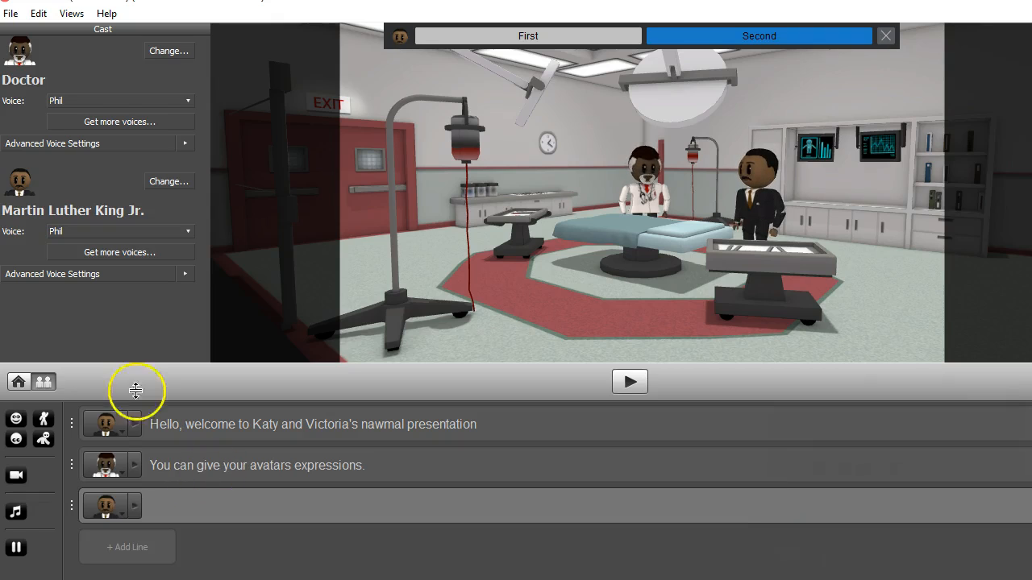
left_click(333, 466)
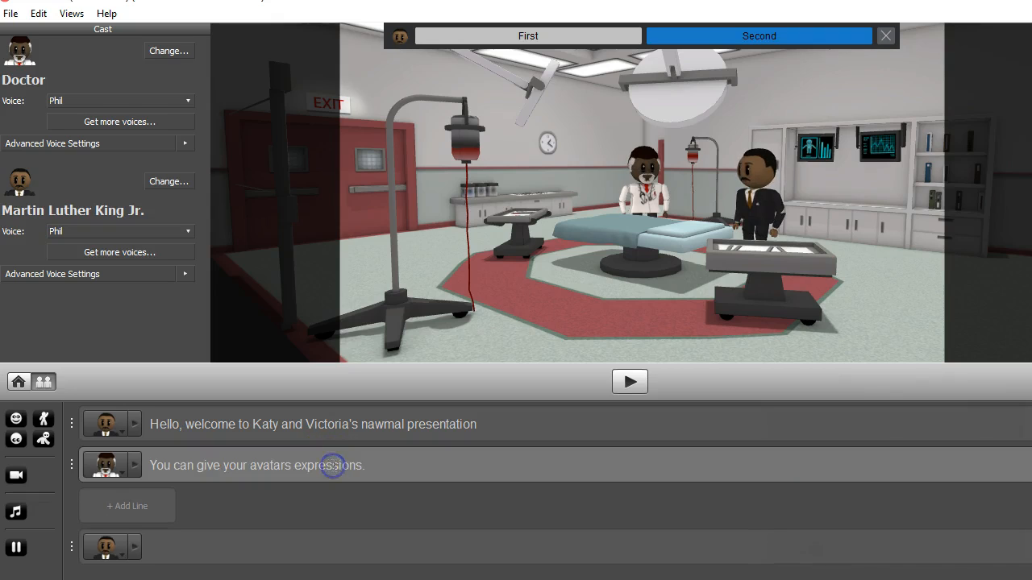
key("BackSpace")
left_click(375, 467)
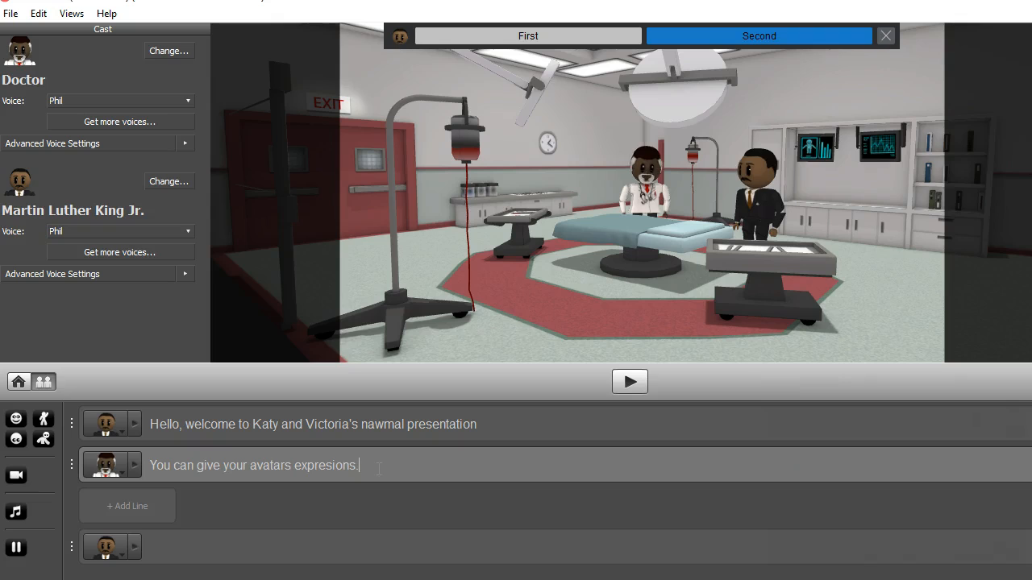
- Add a third line about making them blow kisses to the audience
left_click(184, 556)
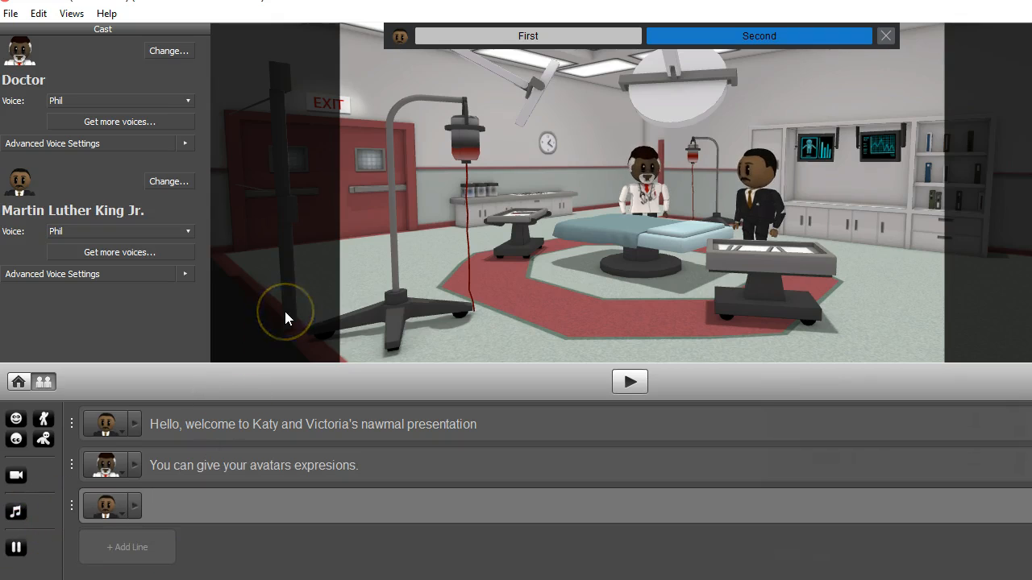
type("You can give")
key("BackSpace")
key("BackSpace")
key("BackSpace")
key("BackSpace")
type("make them ")
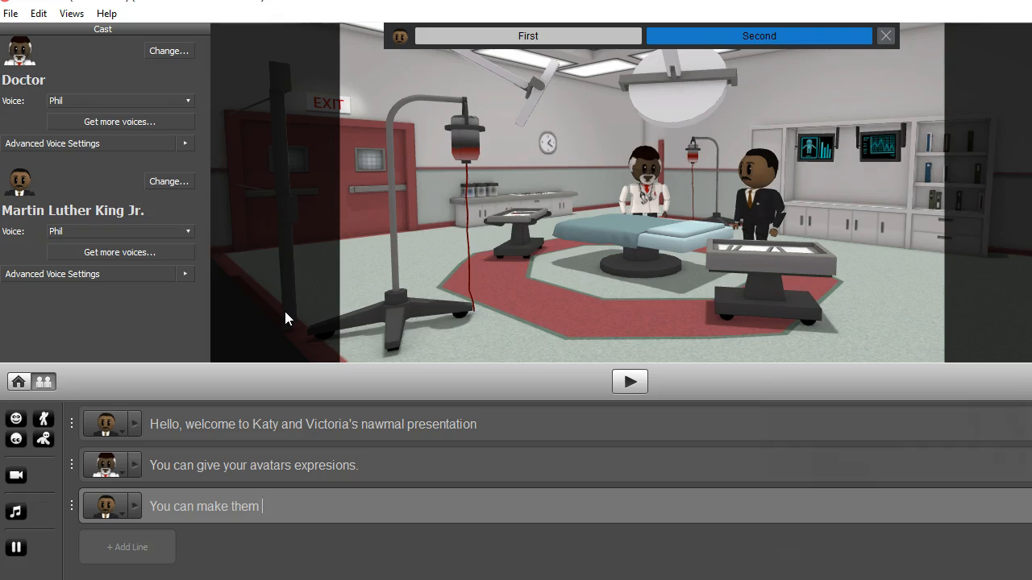
type("blow kis")
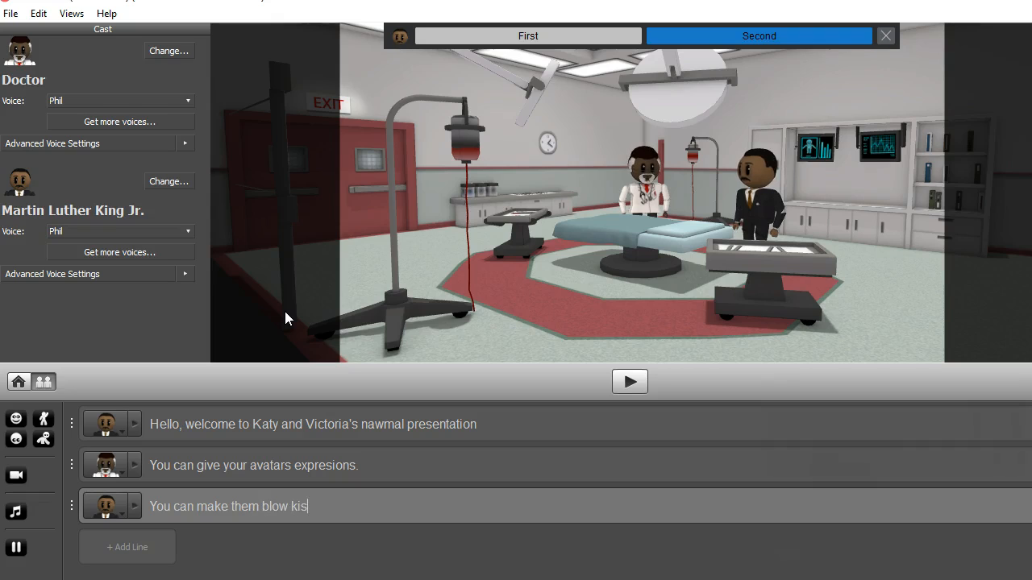
type("sess to the aud")
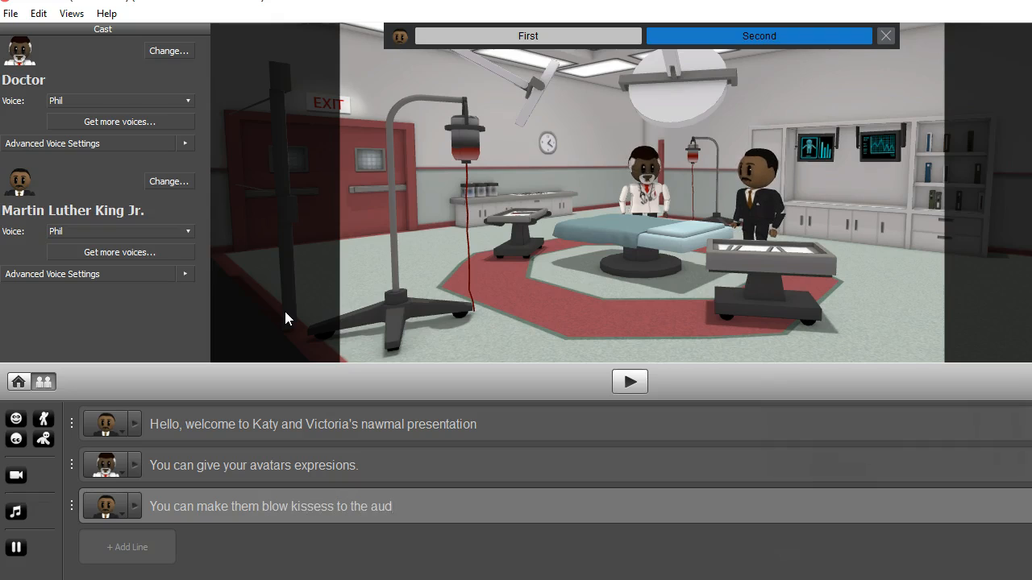
type("ience.")
- Add the fourth line 'You can add audio.'
key("Return")
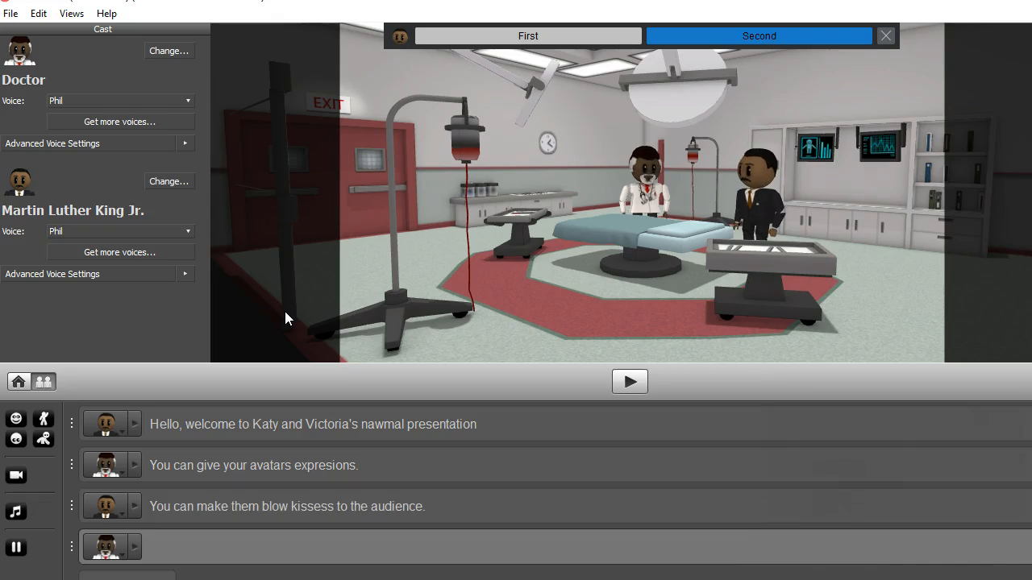
type("You can")
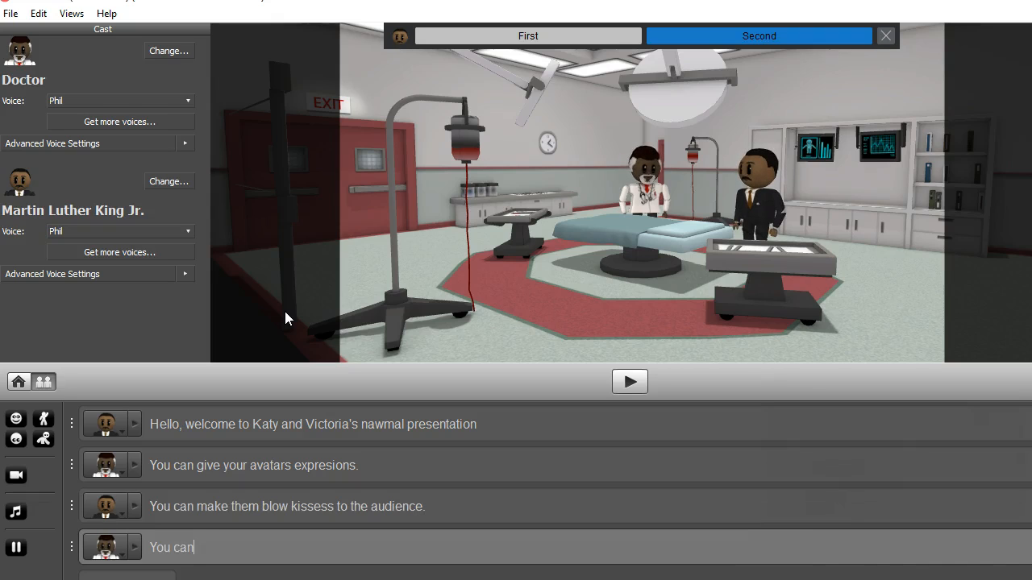
type(" add adui")
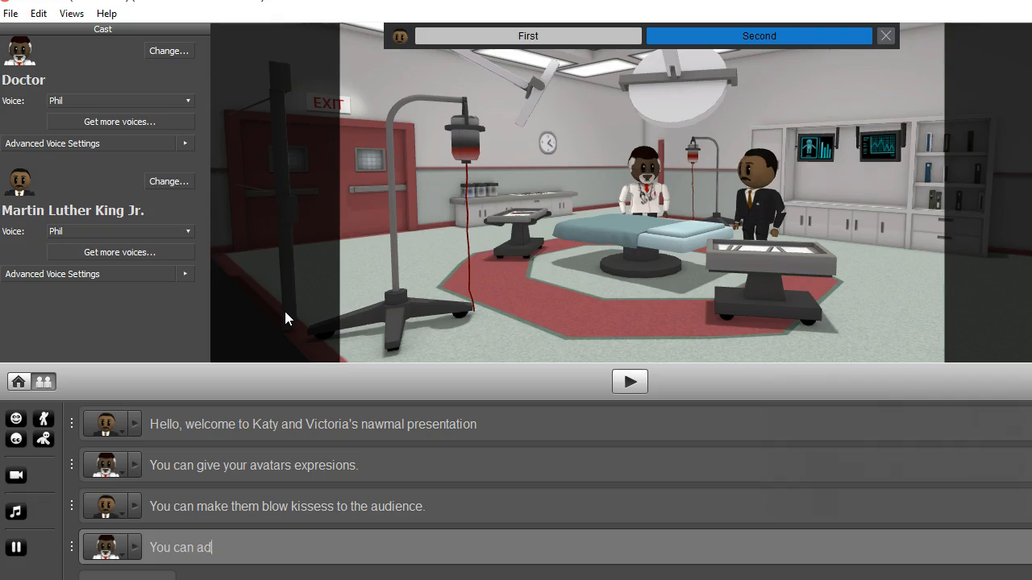
key("BackSpace")
key("BackSpace")
key("BackSpace")
type("udio.")
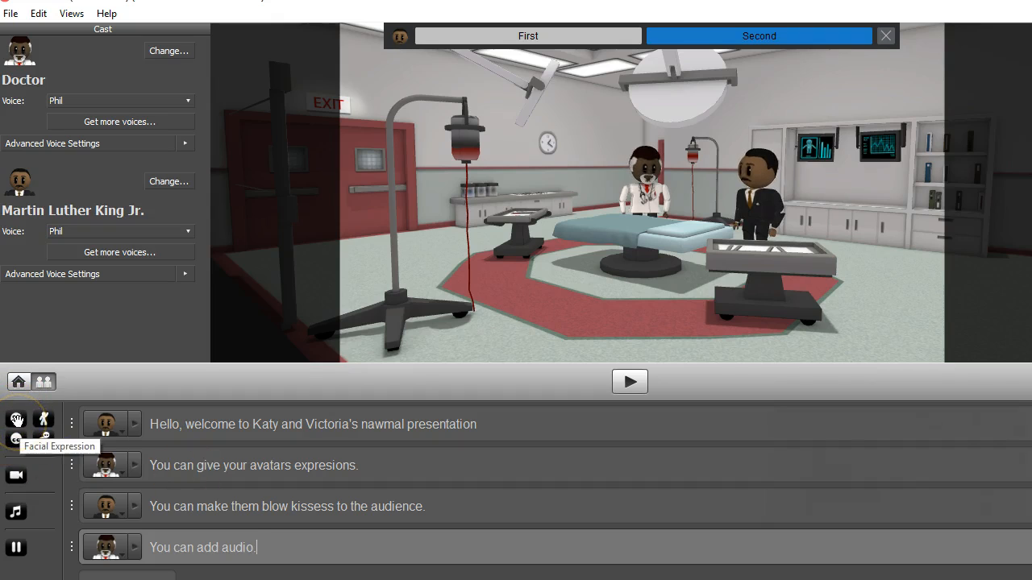
- Delete a misplaced expression marker from line 4 and add a smiley expression marker to line 2
left_click(16, 419)
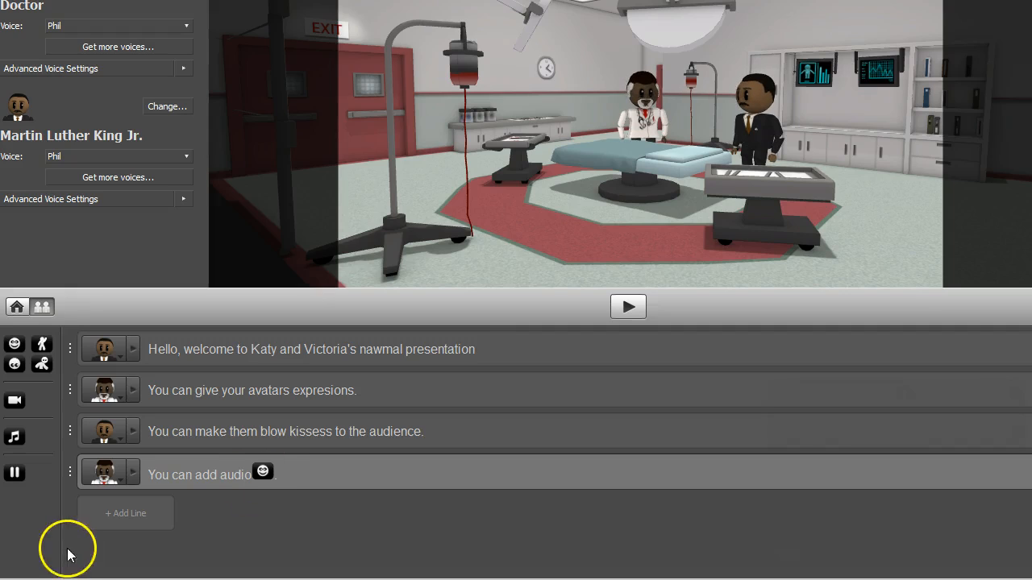
left_click(274, 472)
key("BackSpace")
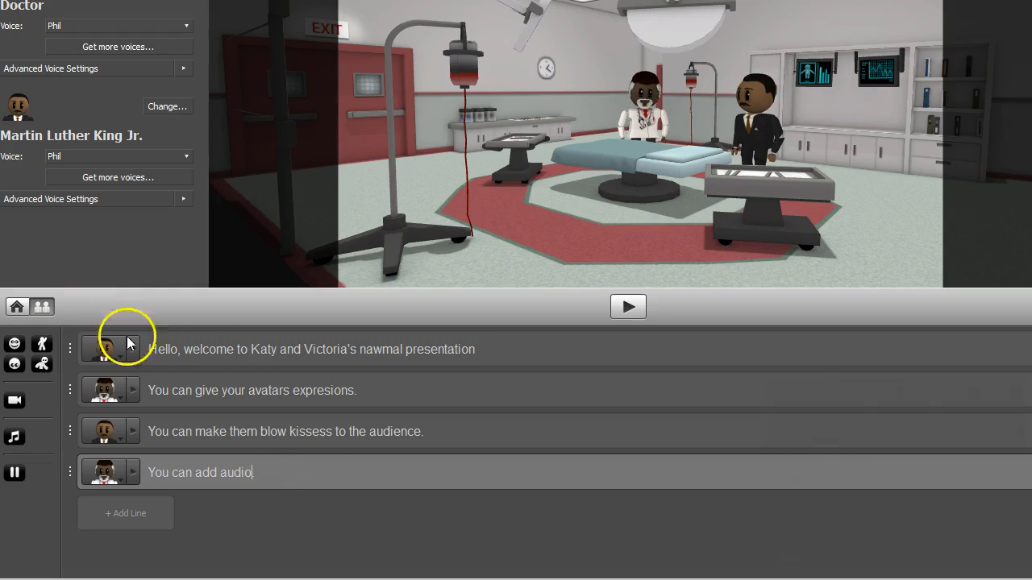
left_click(147, 391)
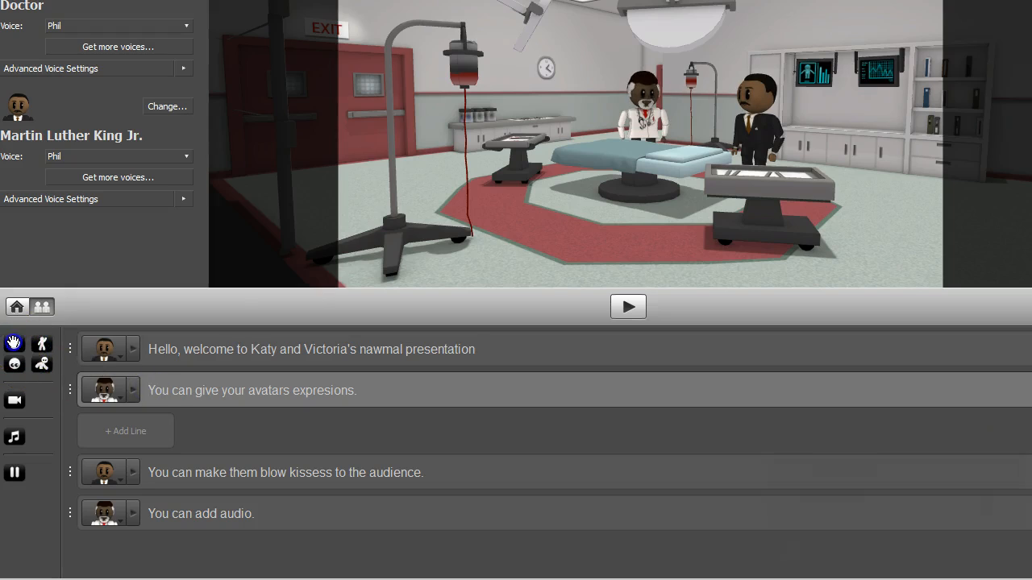
left_click(14, 342)
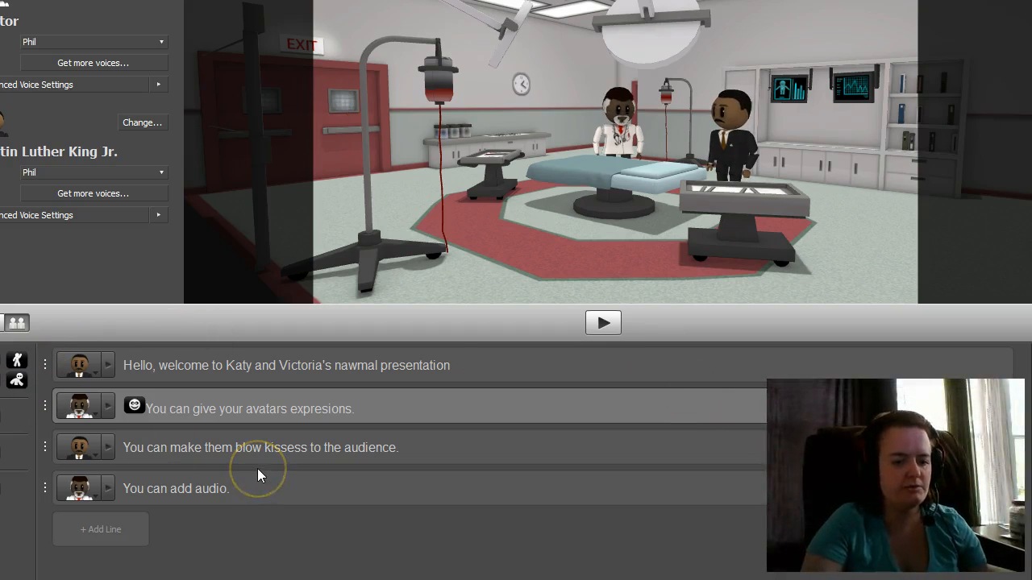
- Insert a gesture marker at the start of Martin Luther King Jr.'s blowing-kisses line
left_click(123, 450)
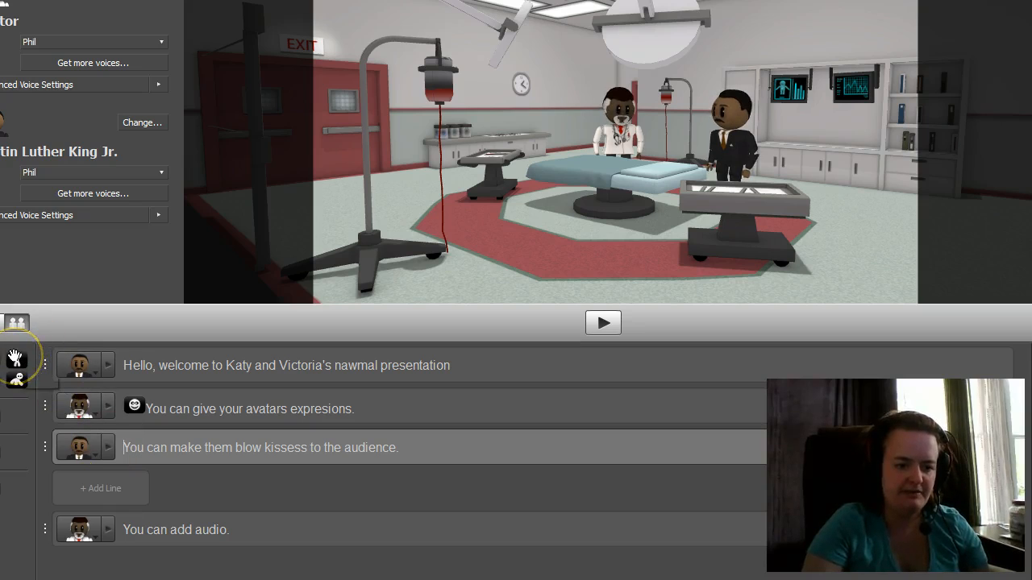
left_click(15, 360)
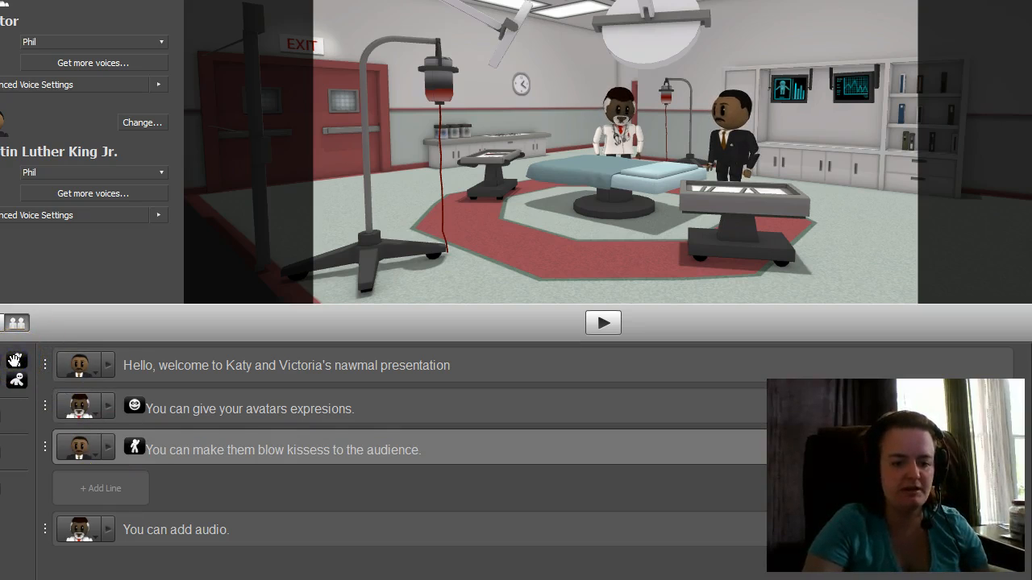
left_click(267, 560)
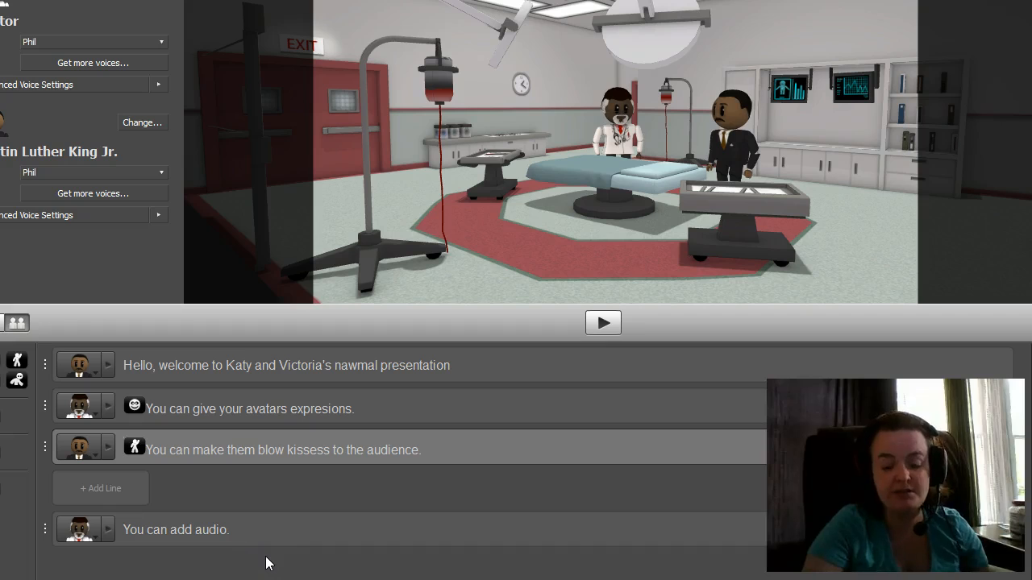
left_click(454, 156)
left_click(382, 364)
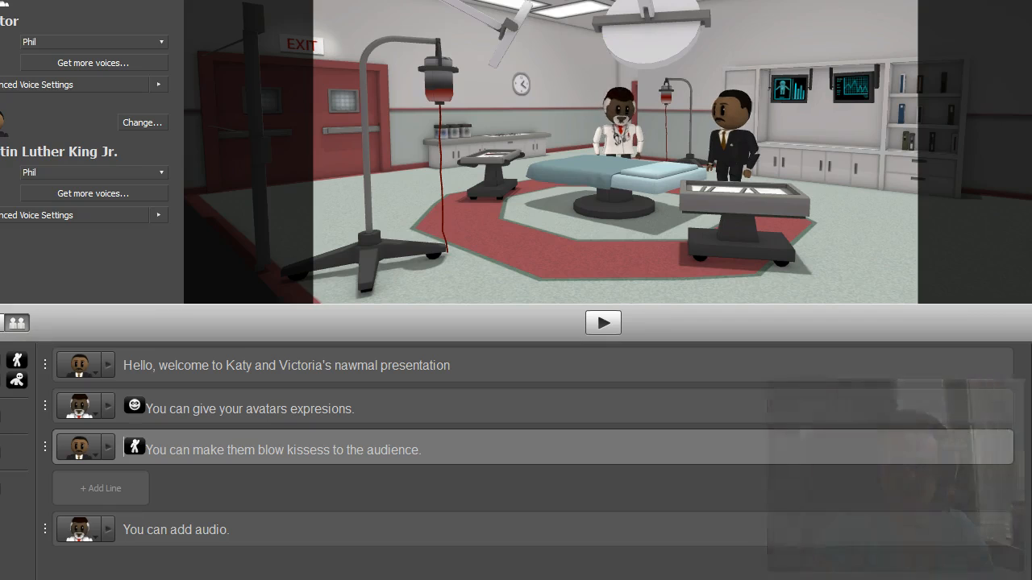
left_click(856, 9)
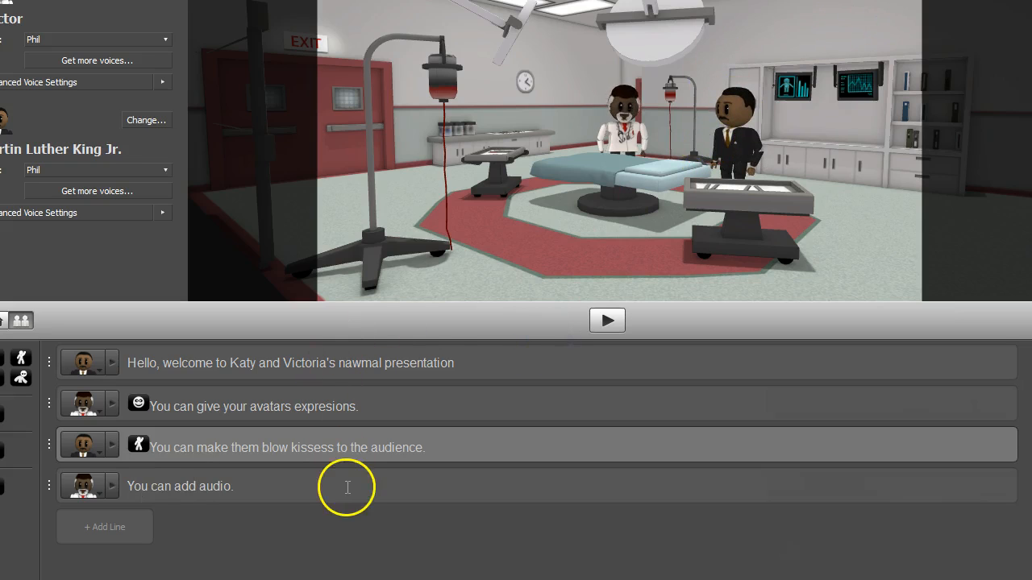
- Add an audio marker to 'You can add audio.' and pick Applause Laughter in the Sounds library
left_click(123, 490)
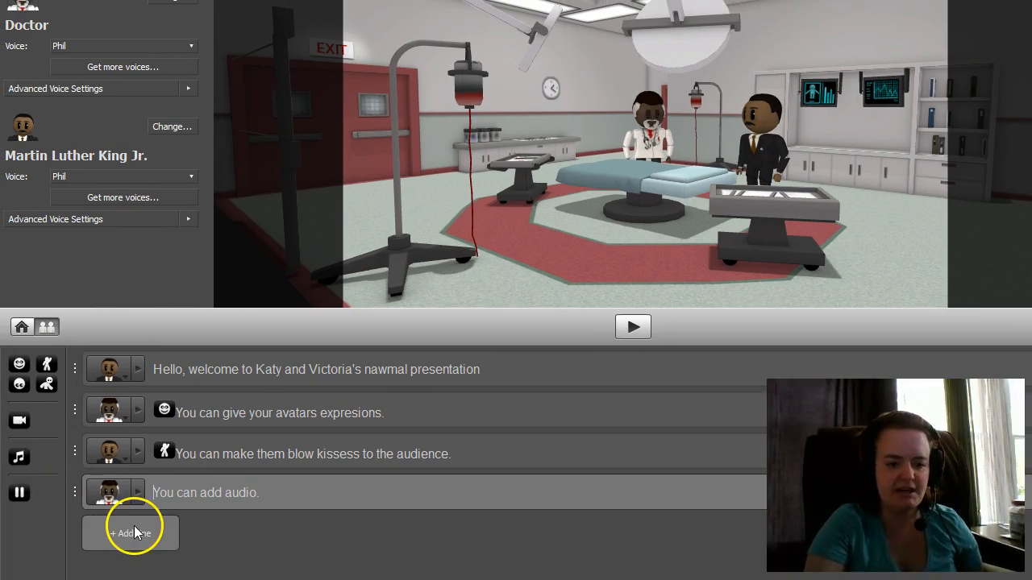
left_click(20, 458)
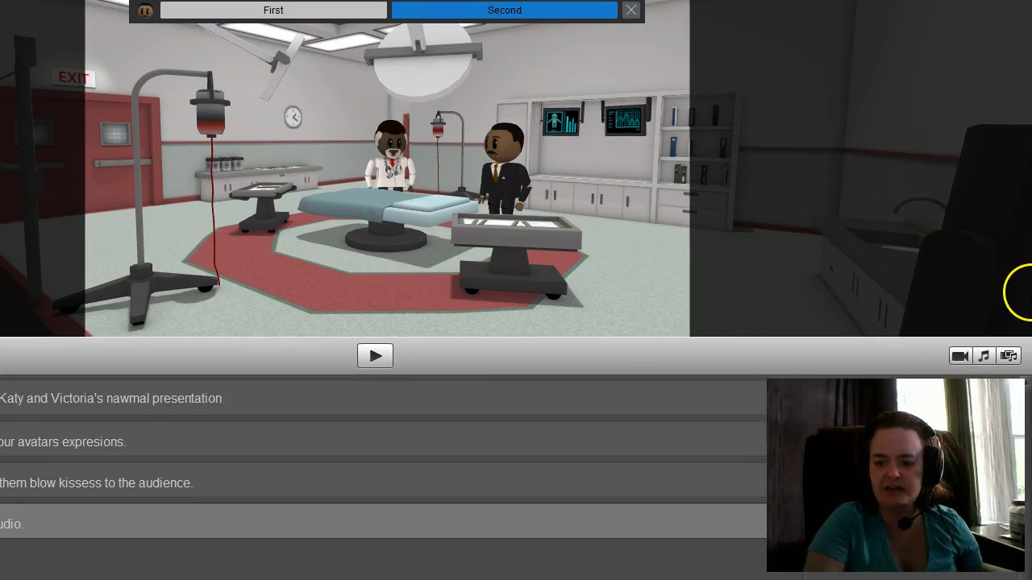
left_click(985, 356)
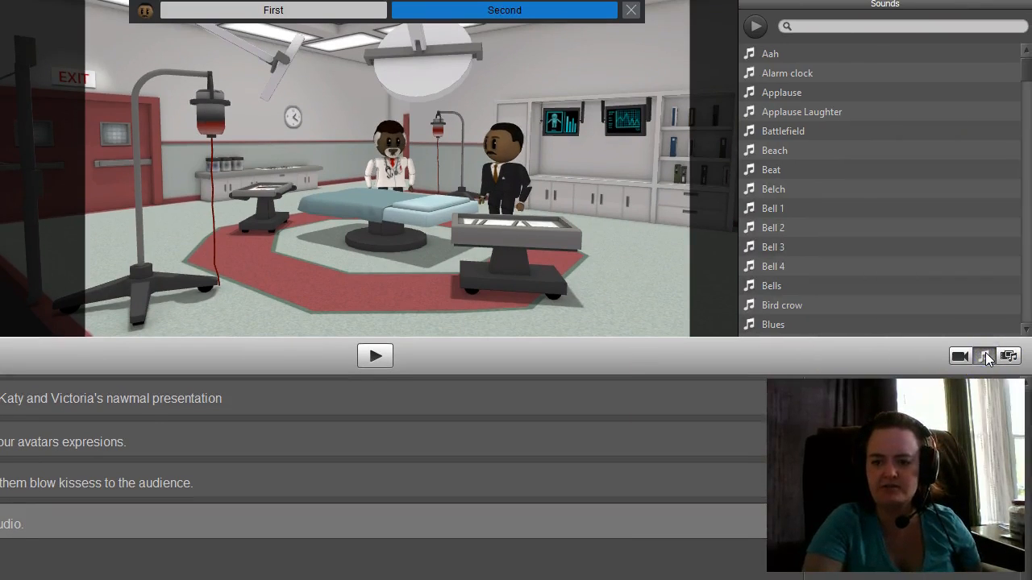
left_click(818, 114)
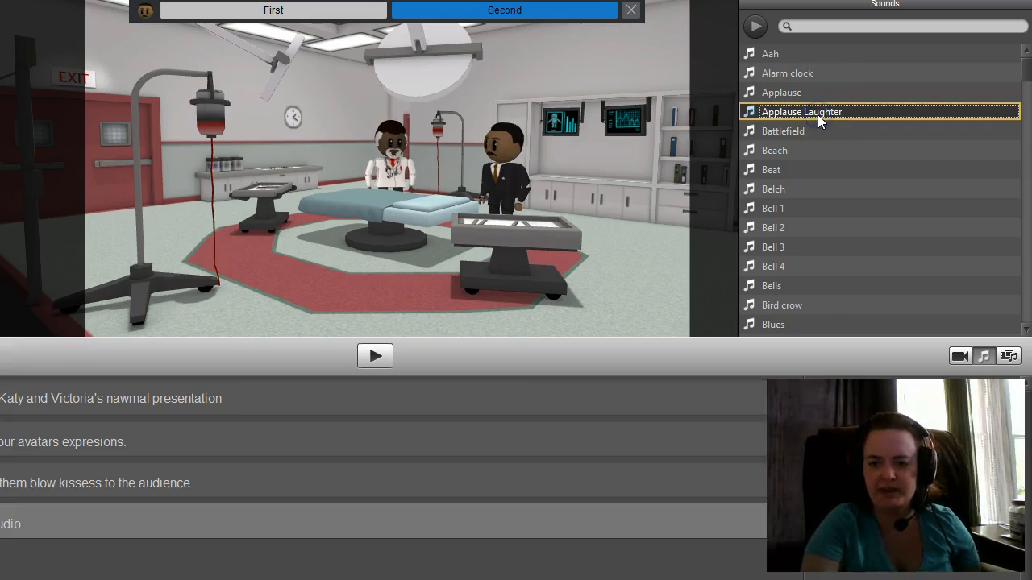
right_click(817, 113)
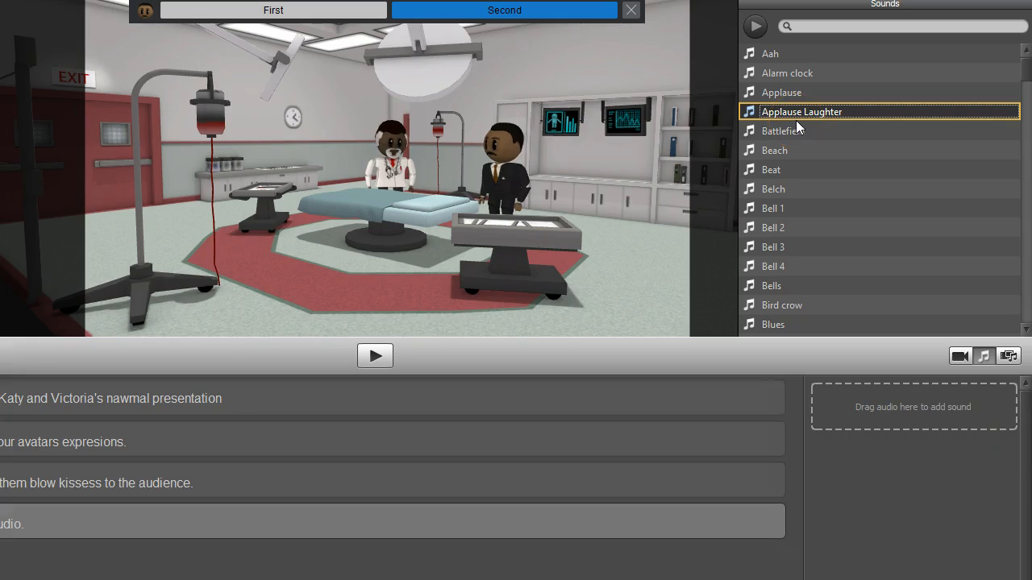
- Attach Applause Laughter to the 'You can add audio.' cue at volume 1.00 with no delay
left_click_drag(795, 119, 895, 406)
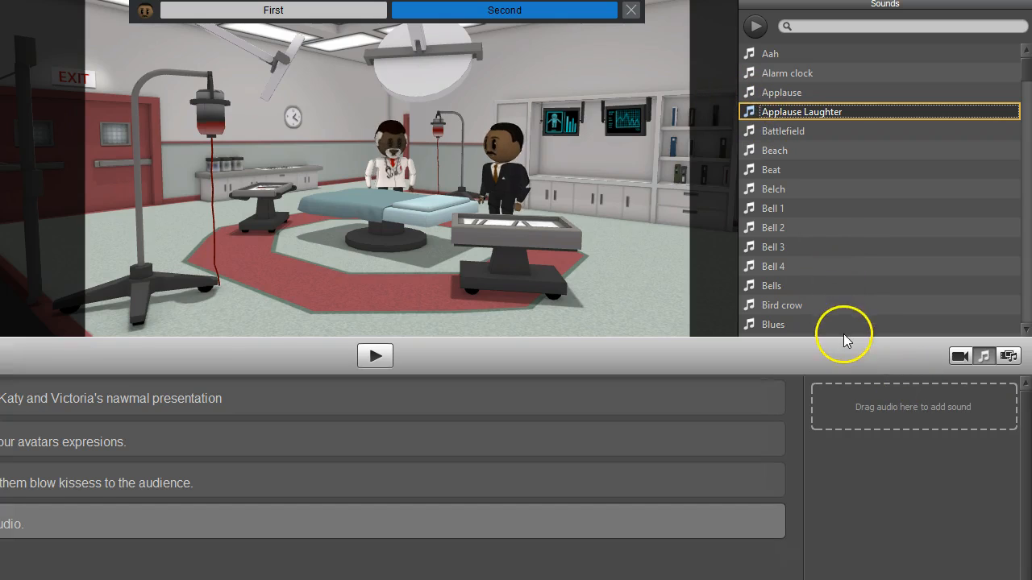
left_click(818, 113)
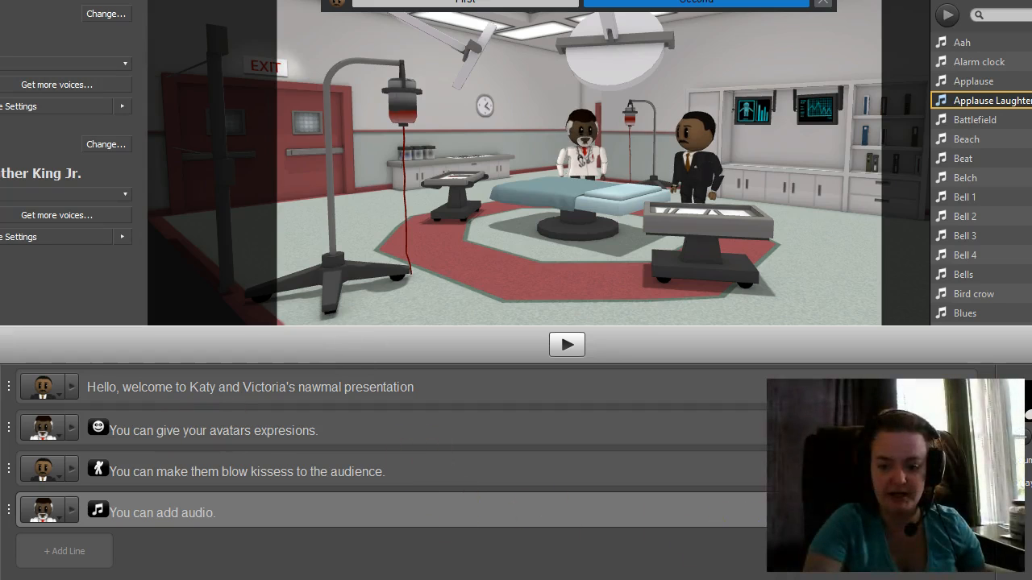
left_click(70, 387)
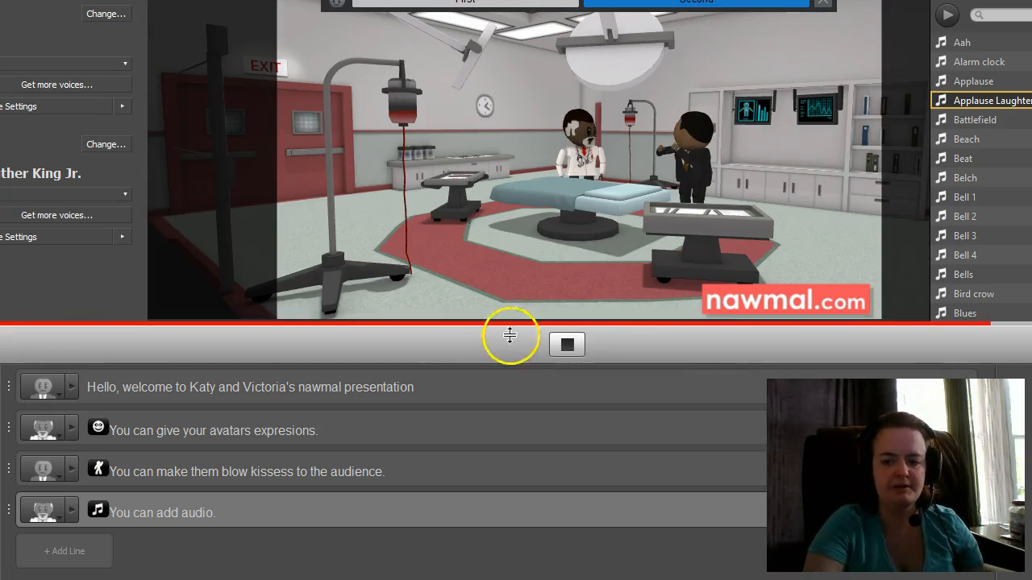
left_click(567, 346)
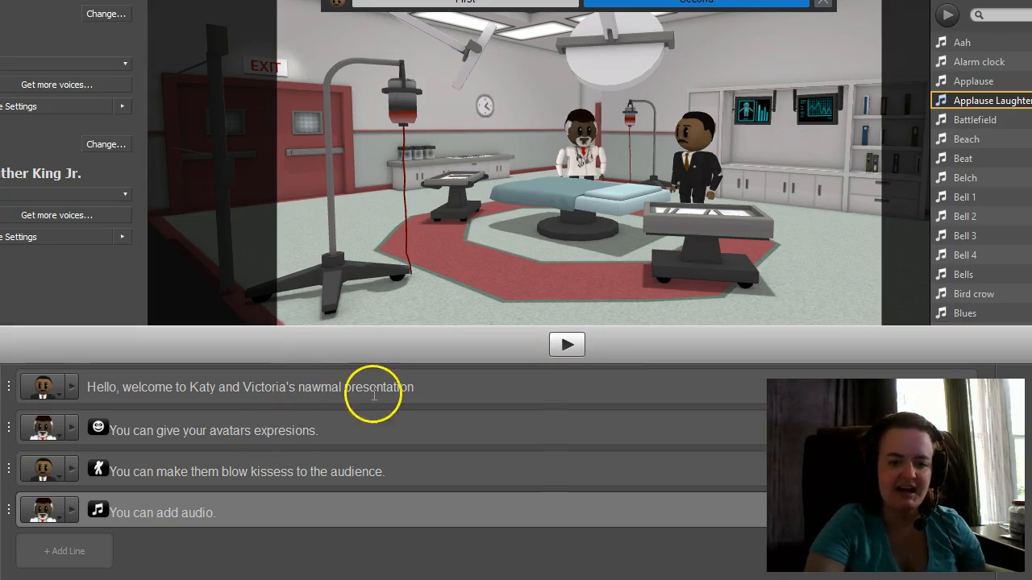
- Fix 'expresions' to 'expressions' in line 2 and start a scene preview
left_click(285, 431)
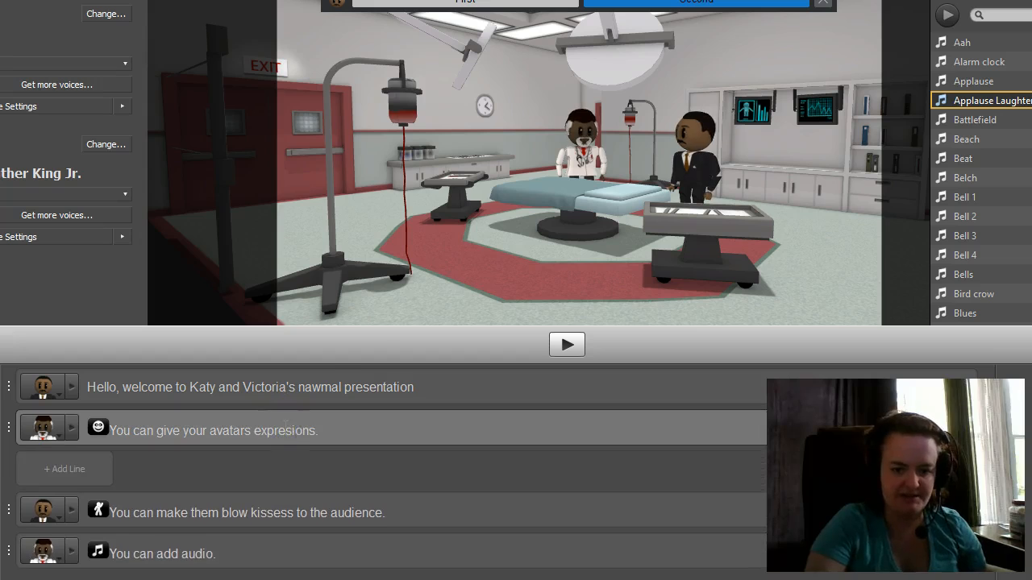
type("s")
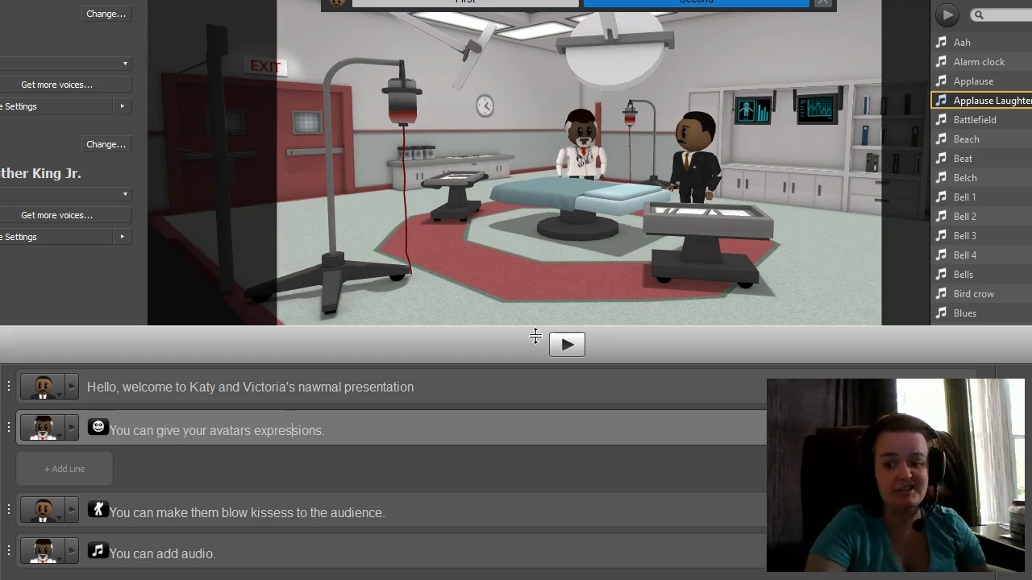
left_click(570, 345)
left_click(568, 345)
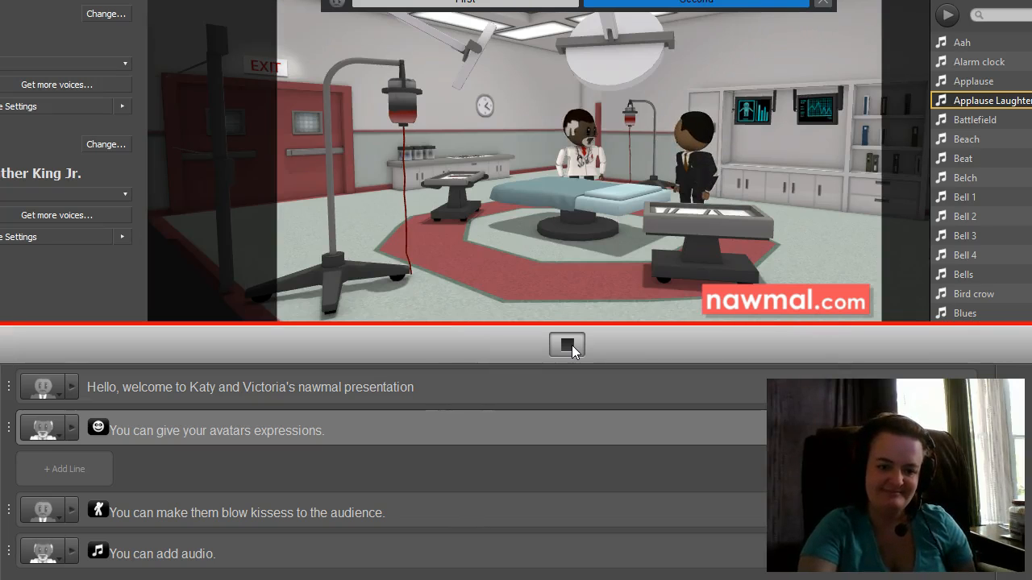
left_click(568, 345)
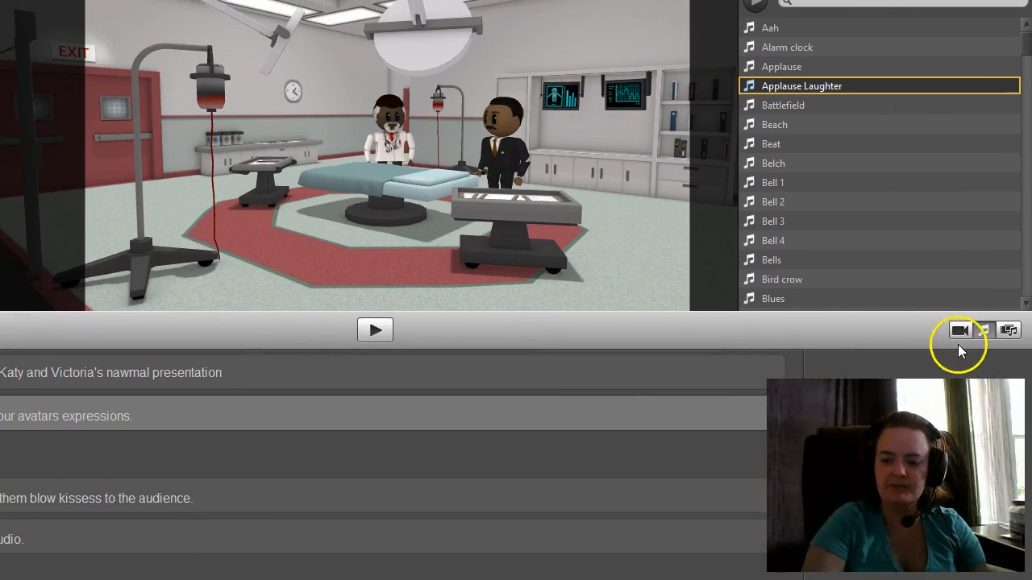
- Try Camera4, Camera6, Camera5 and Camera3, then settle on Camera2 across the operating table
left_click(959, 330)
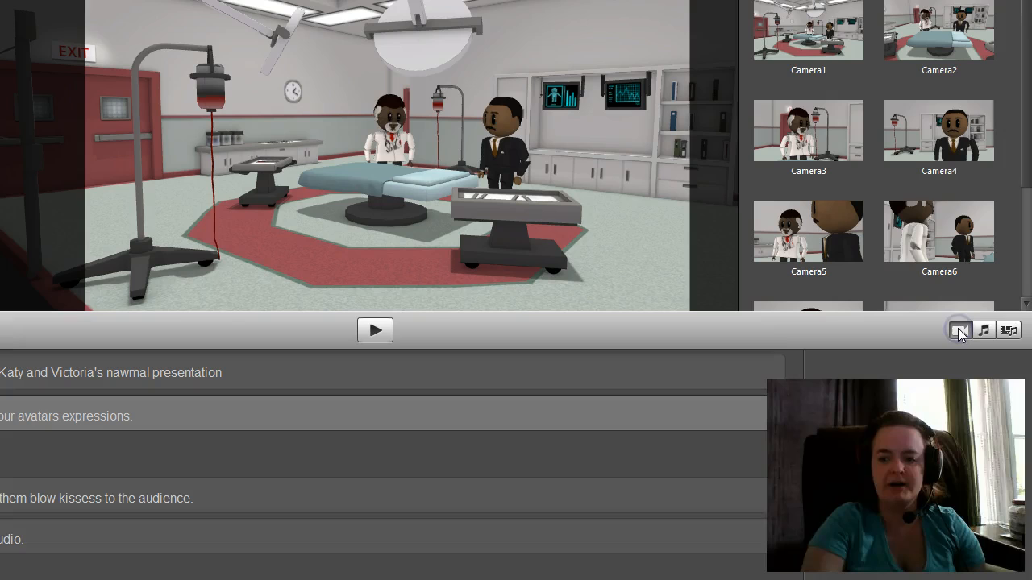
left_click(928, 133)
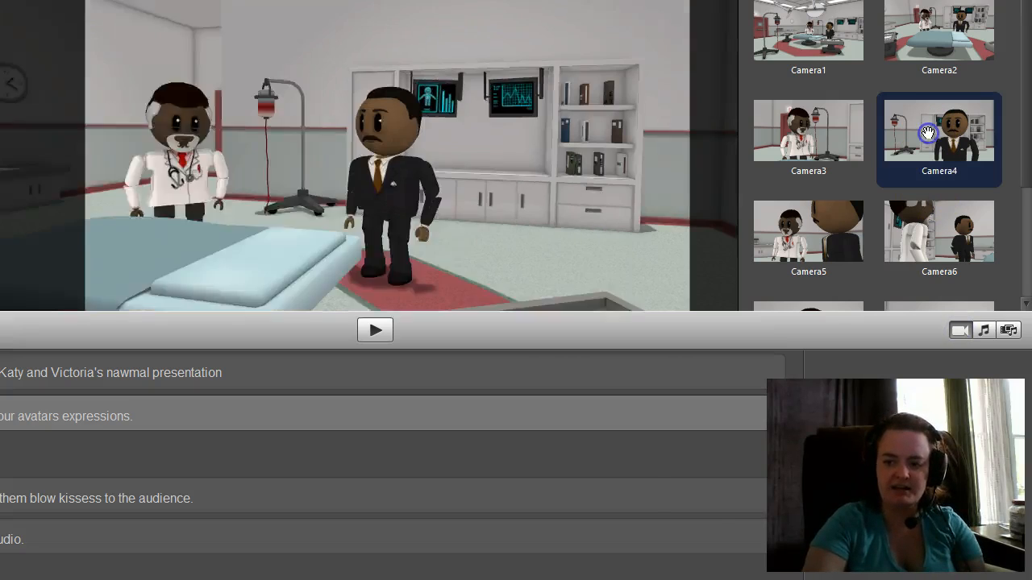
left_click(921, 210)
left_click(847, 213)
left_click(816, 134)
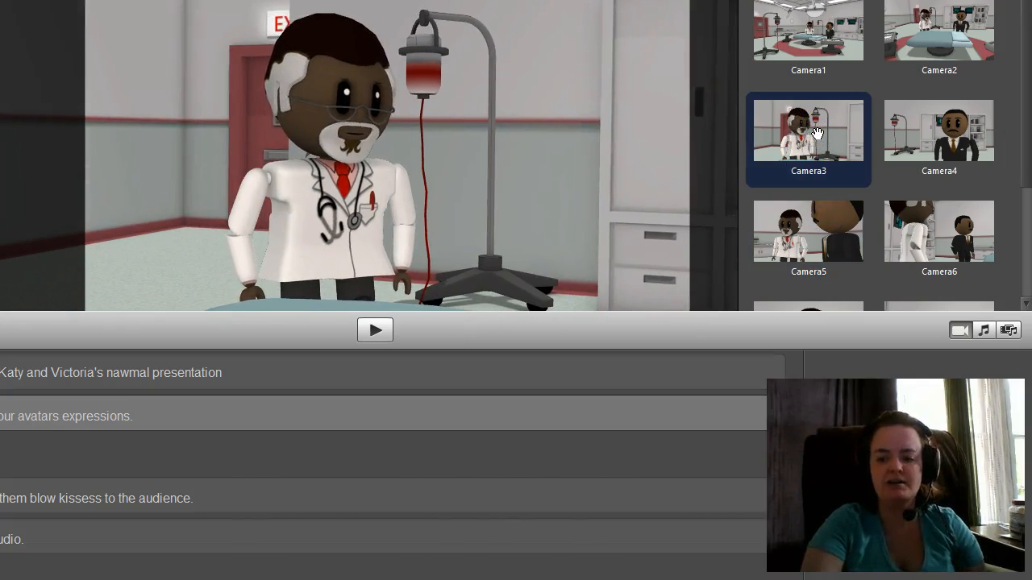
left_click(964, 53)
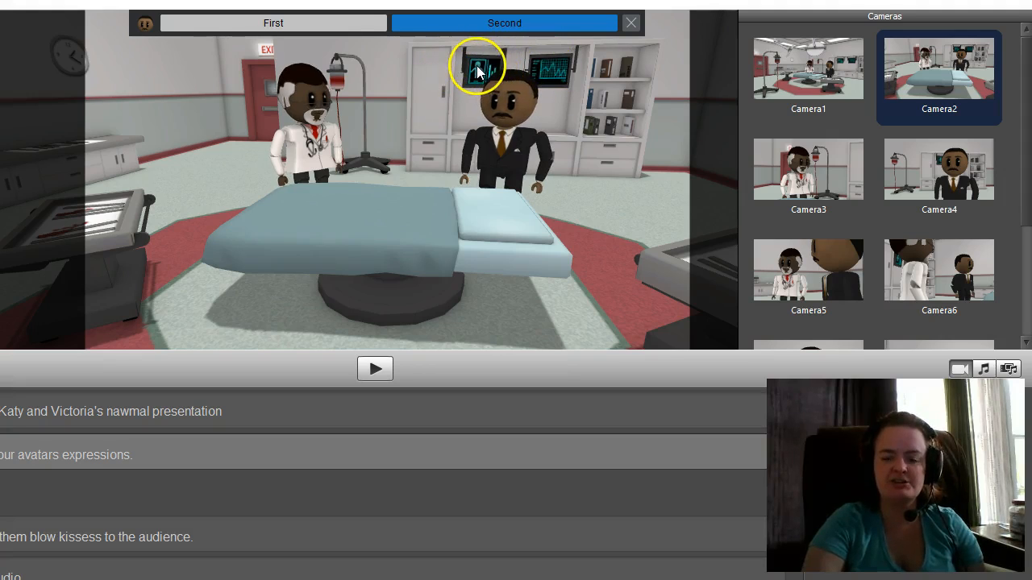
left_click(552, 85)
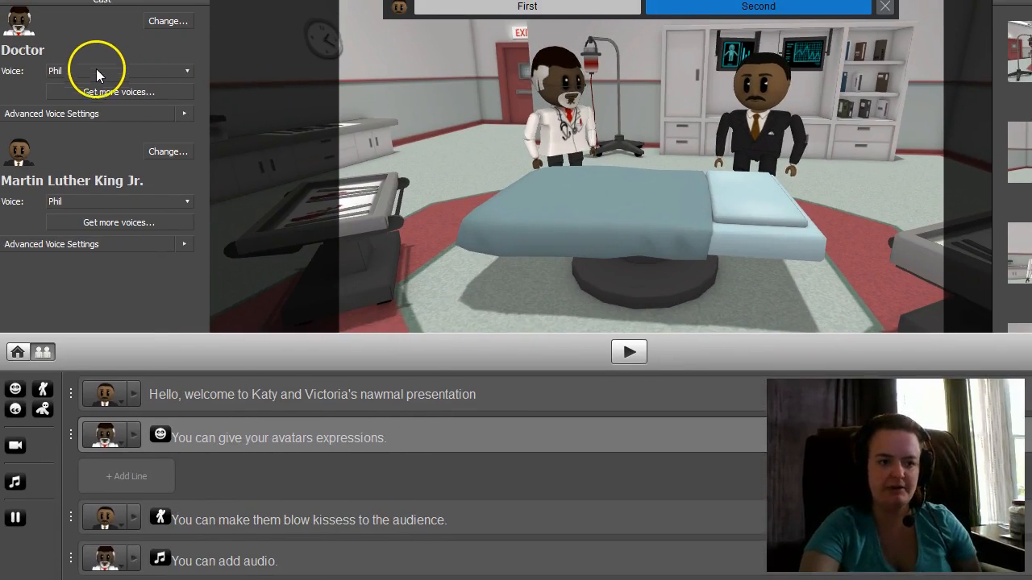
- Give the Doctor the microsoft david desktop voice, then play and stop a scene preview
left_click(187, 72)
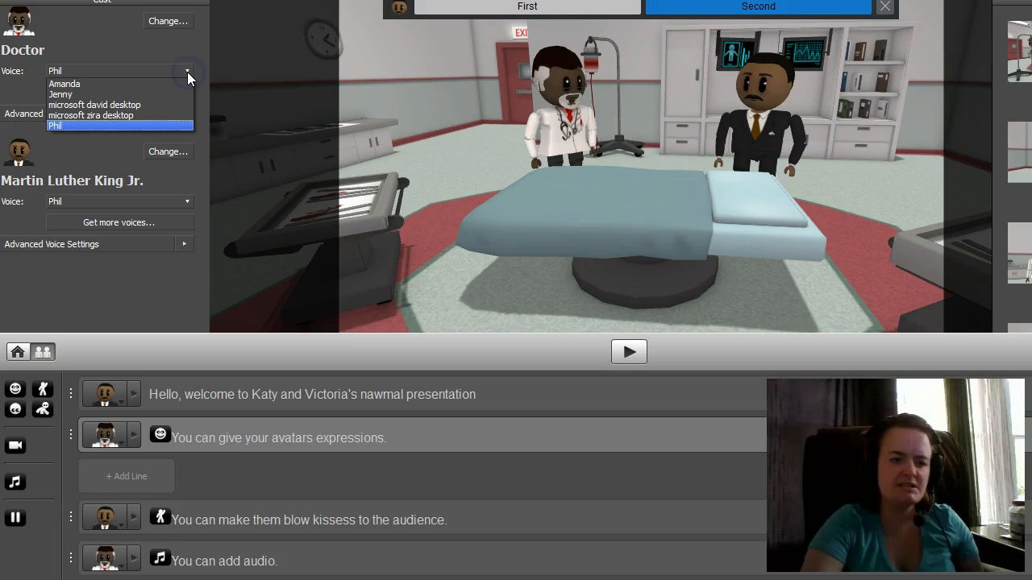
left_click(134, 105)
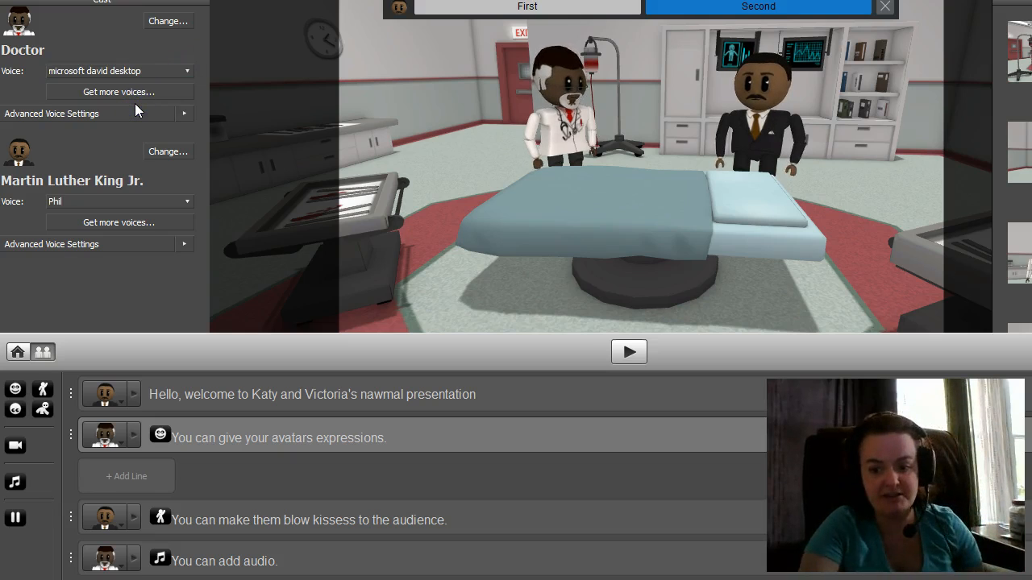
left_click(629, 352)
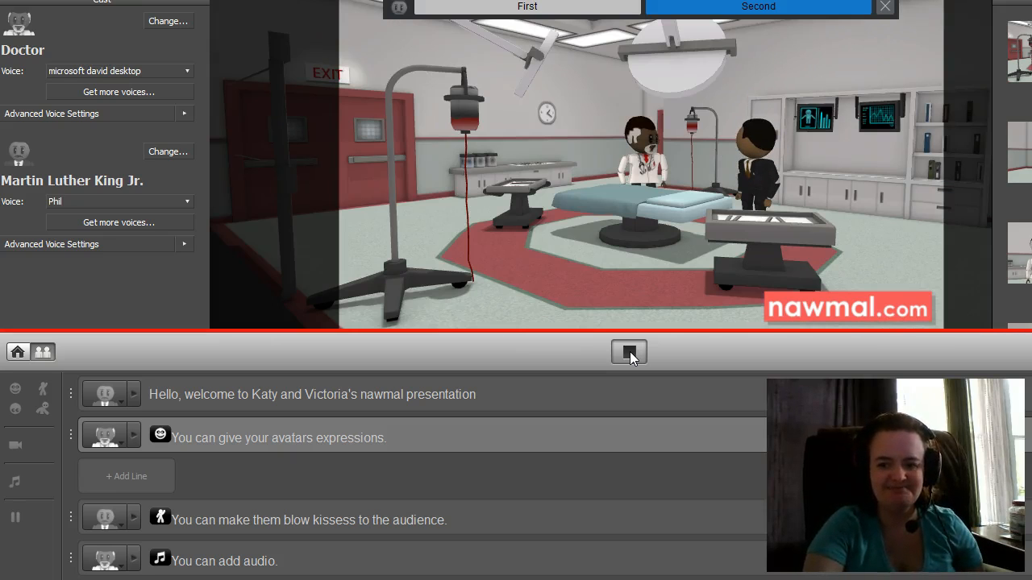
left_click(629, 353)
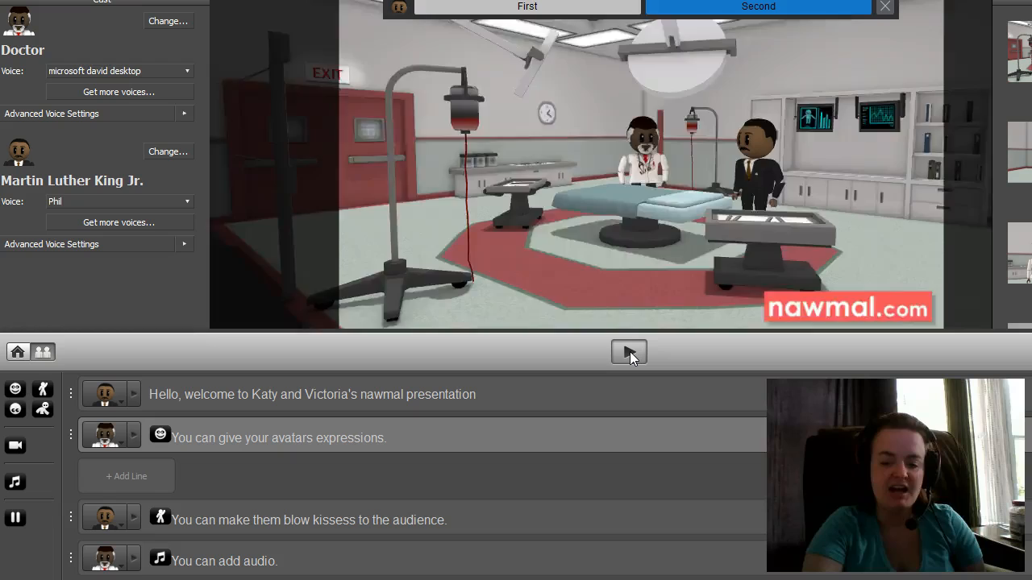